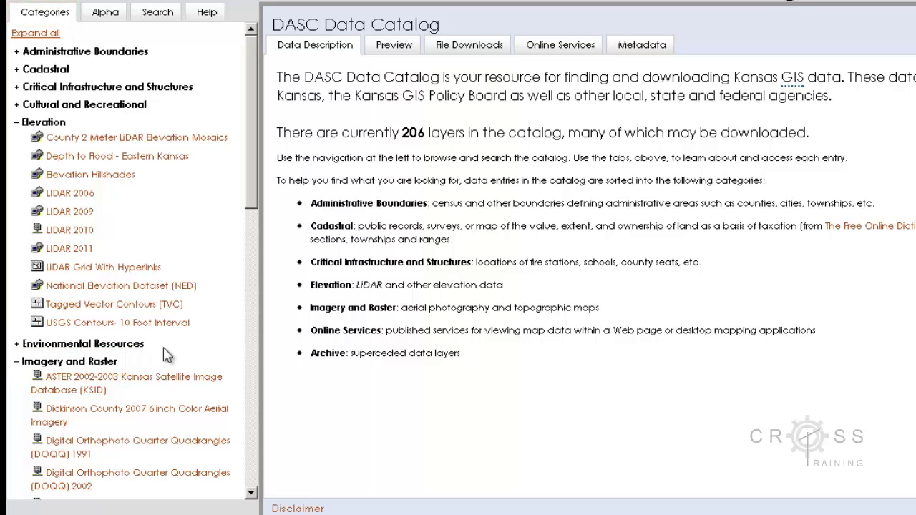
- Open the MrSID downloadable files listing for FSA National Agriculture Imagery Program (NAIP) 2010 in the DASC Data Catalog
{"action": "left_click_drag", "start_coordinate": [256, 200], "coordinate": [262, 321]}
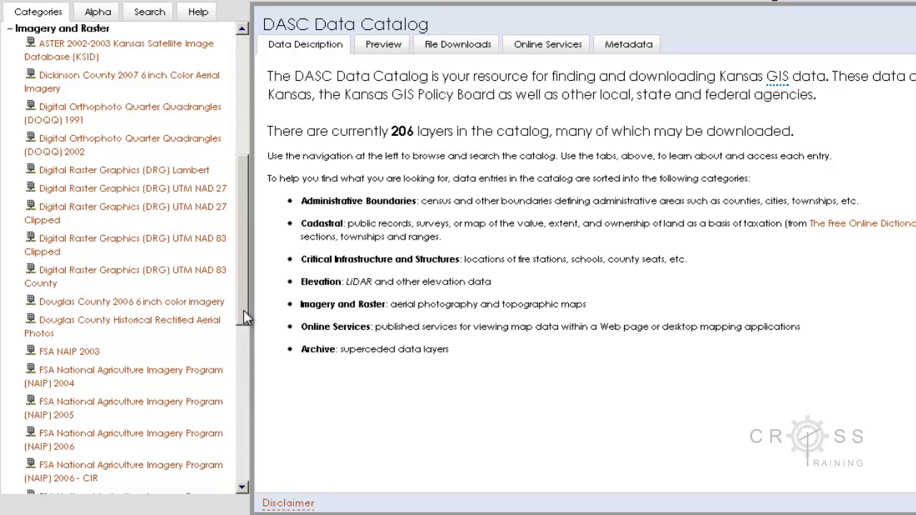
{"action": "left_click_drag", "start_coordinate": [244, 313], "coordinate": [239, 420]}
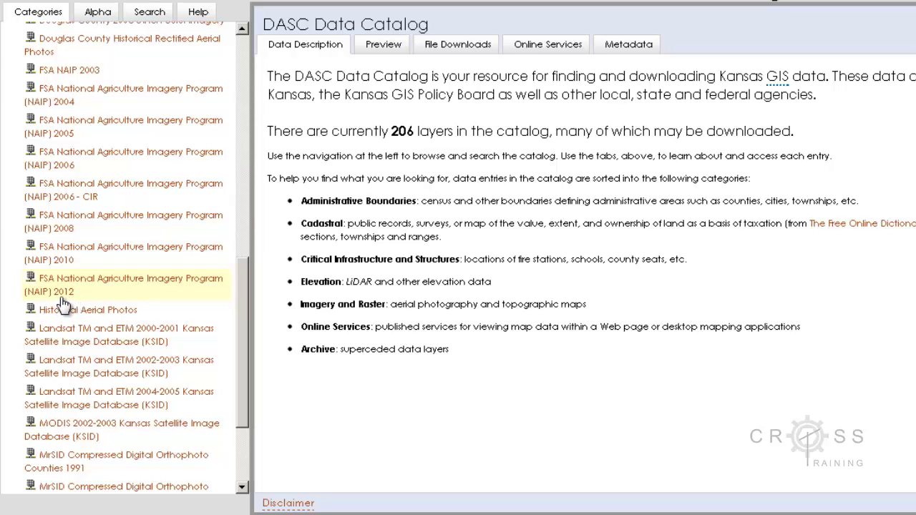
{"action": "left_click", "coordinate": [108, 256]}
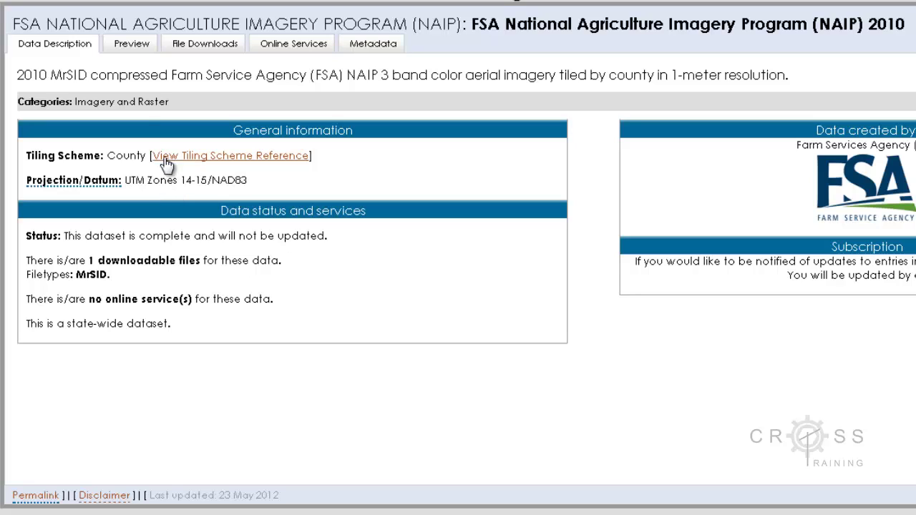
{"action": "left_click", "coordinate": [203, 54]}
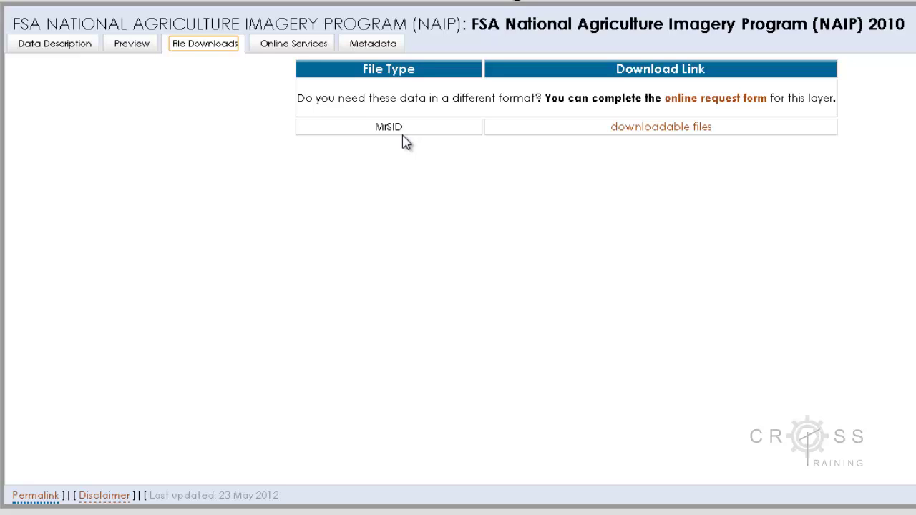
{"action": "left_click", "coordinate": [650, 131]}
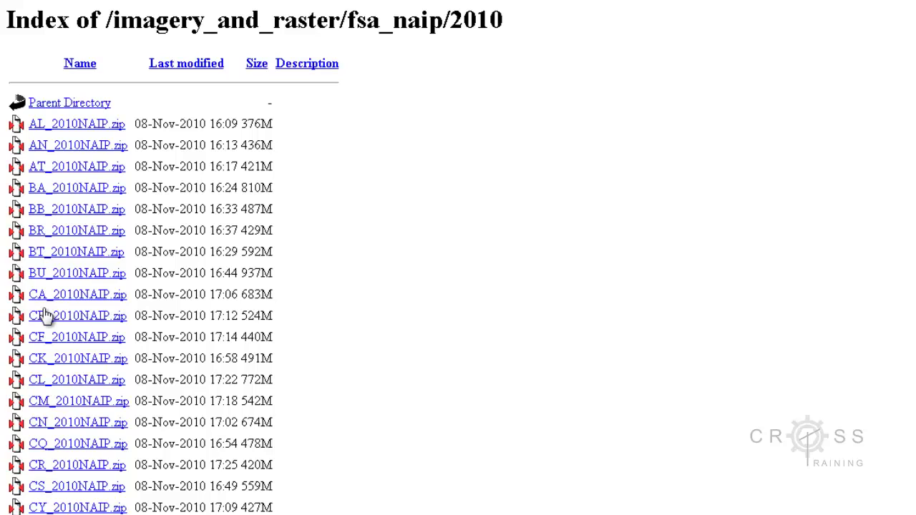
- Examine the complete list of 2010 NAIP zip files, including their two-letter prefixes and file sizes
{"action": "scroll", "coordinate": [44, 315], "scroll_direction": "down", "scroll_amount": 6}
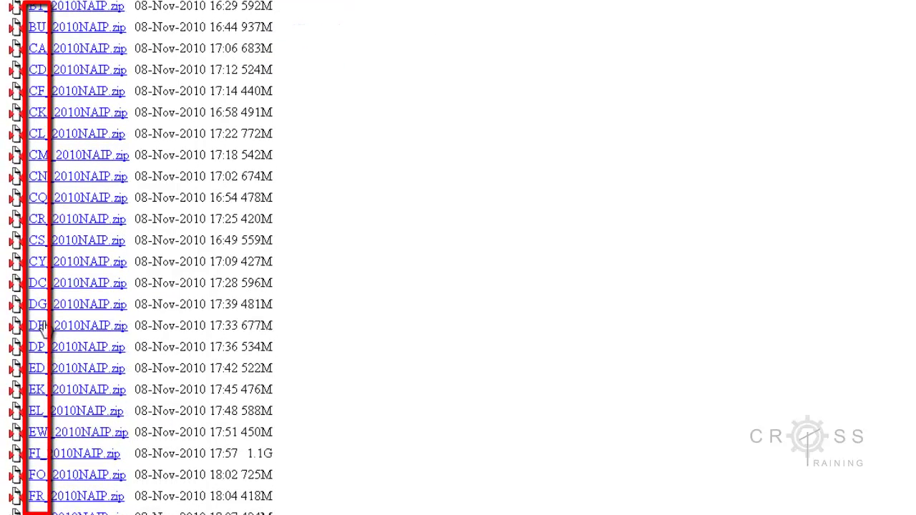
{"action": "scroll", "coordinate": [41, 326], "scroll_direction": "down", "scroll_amount": 10}
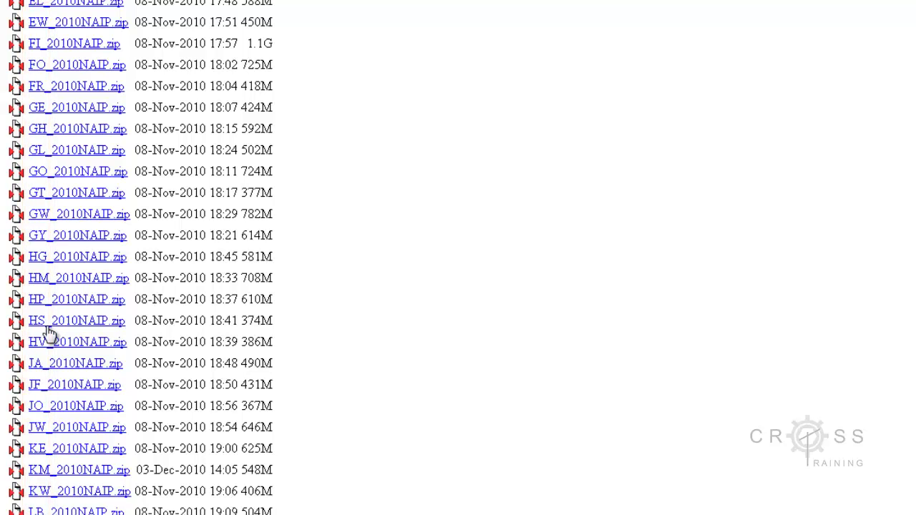
{"action": "scroll", "coordinate": [60, 344], "scroll_direction": "down", "scroll_amount": 12}
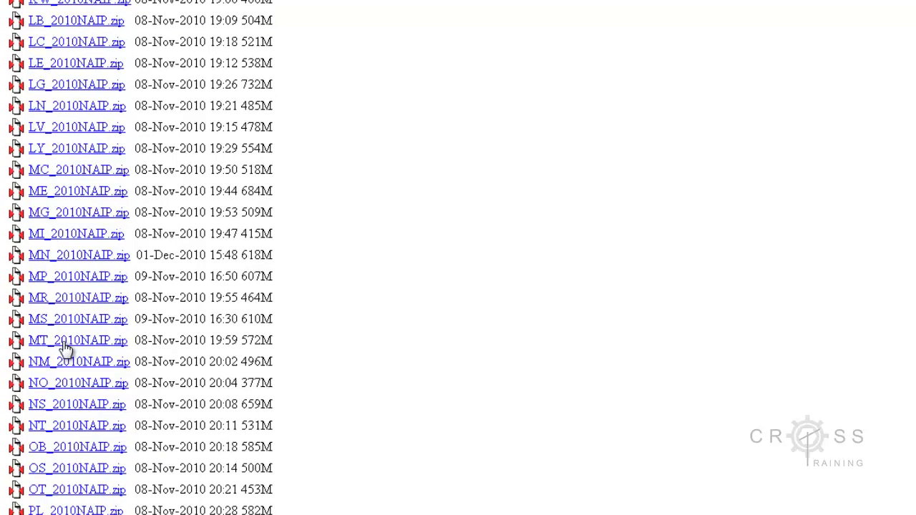
{"action": "scroll", "coordinate": [66, 354], "scroll_direction": "down", "scroll_amount": 4}
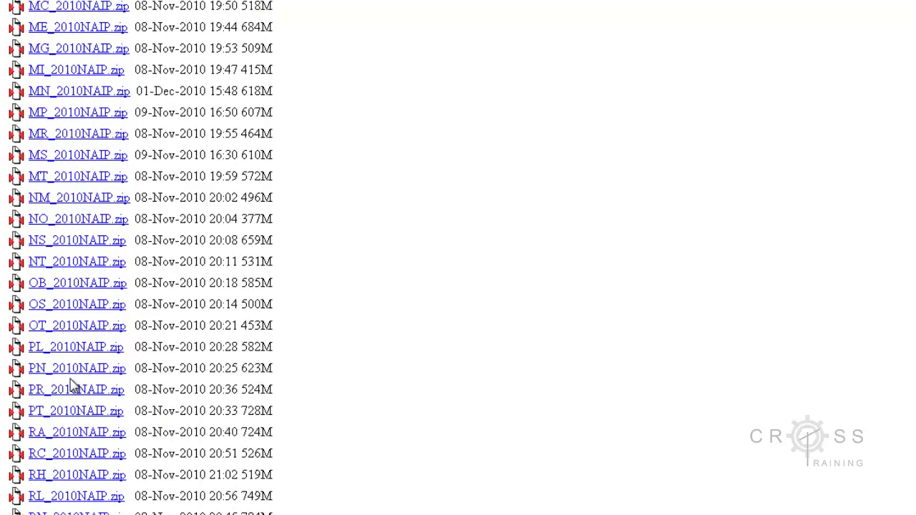
{"action": "scroll", "coordinate": [72, 386], "scroll_direction": "down", "scroll_amount": 2}
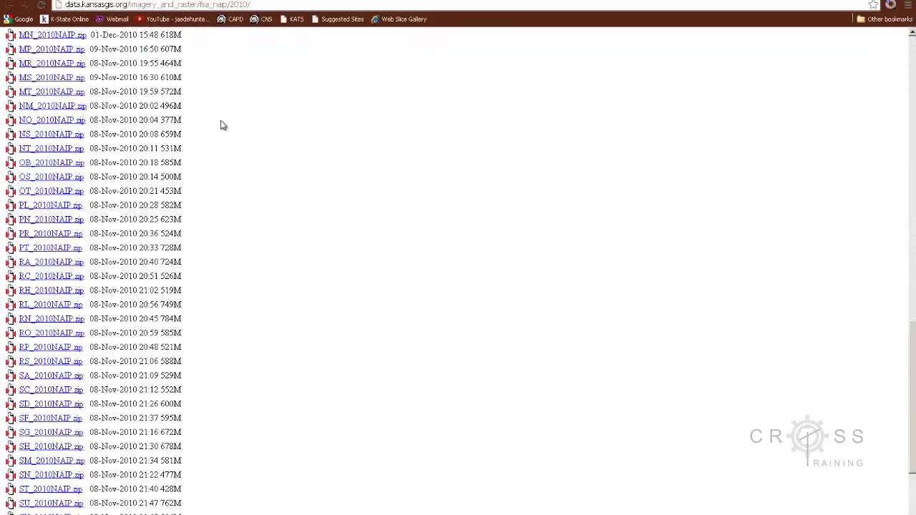
{"action": "scroll", "coordinate": [221, 126], "scroll_direction": "up", "scroll_amount": 10}
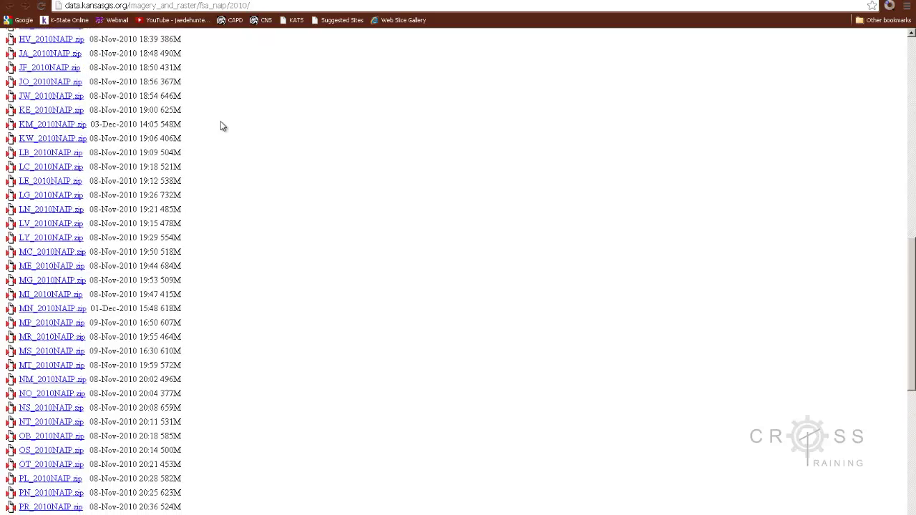
{"action": "scroll", "coordinate": [220, 126], "scroll_direction": "up", "scroll_amount": 5}
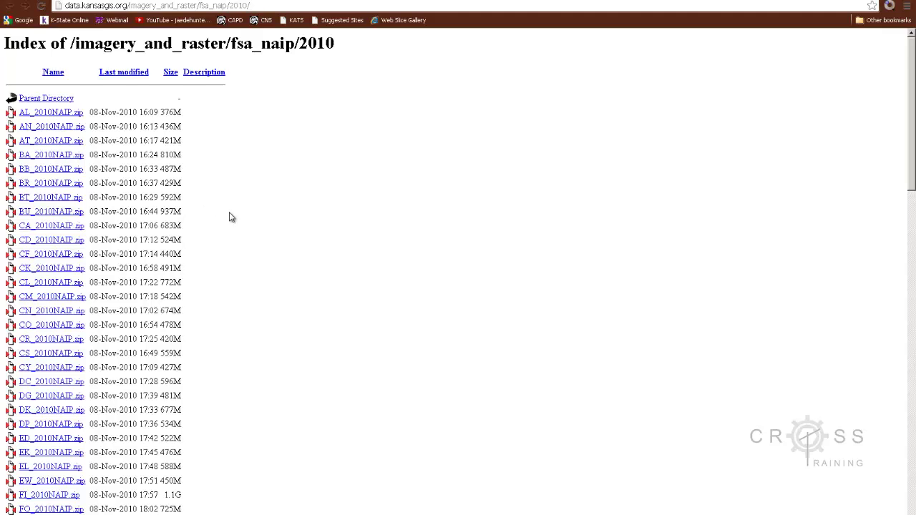
{"action": "scroll", "coordinate": [229, 217], "scroll_direction": "down", "scroll_amount": 5}
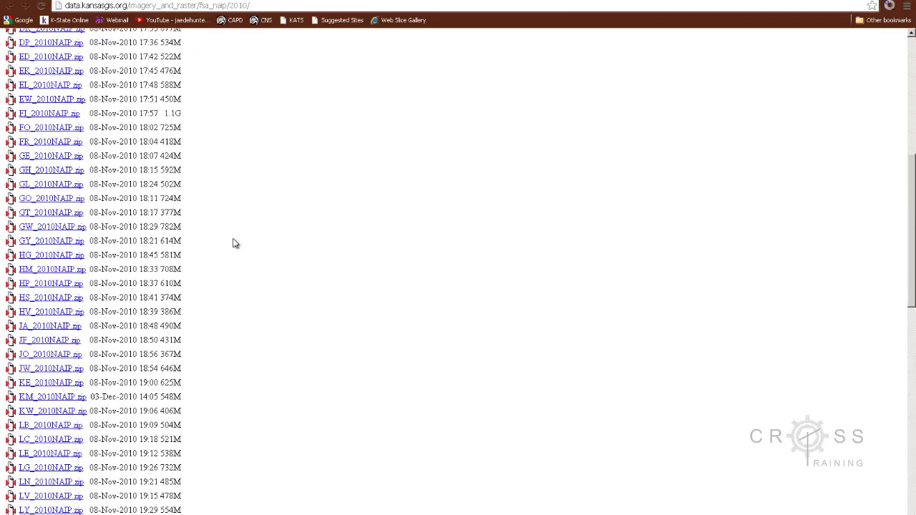
{"action": "scroll", "coordinate": [63, 295], "scroll_direction": "down", "scroll_amount": 8}
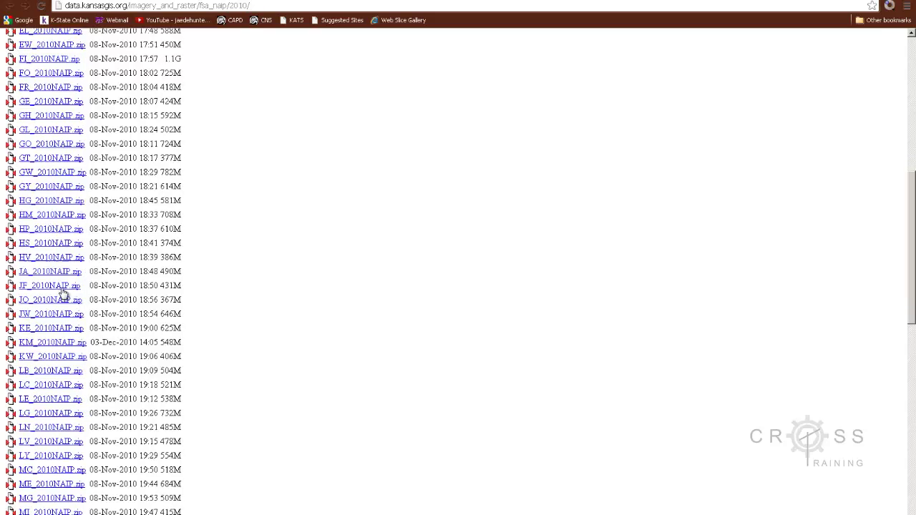
{"action": "scroll", "coordinate": [61, 319], "scroll_direction": "down", "scroll_amount": 4}
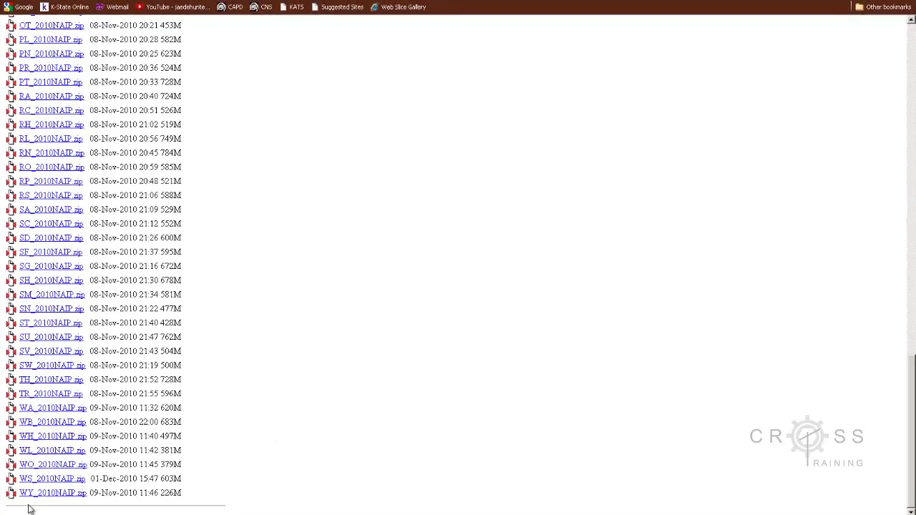
- Switch to Windows Explorer and open the Projects folder on the STORM1 (D:) drive
{"action": "key", "text": "super"}
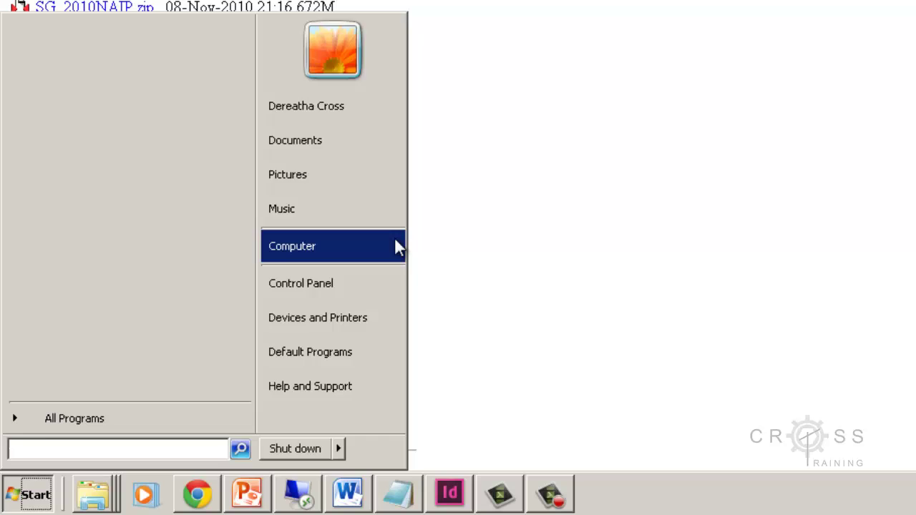
{"action": "left_click", "coordinate": [399, 247]}
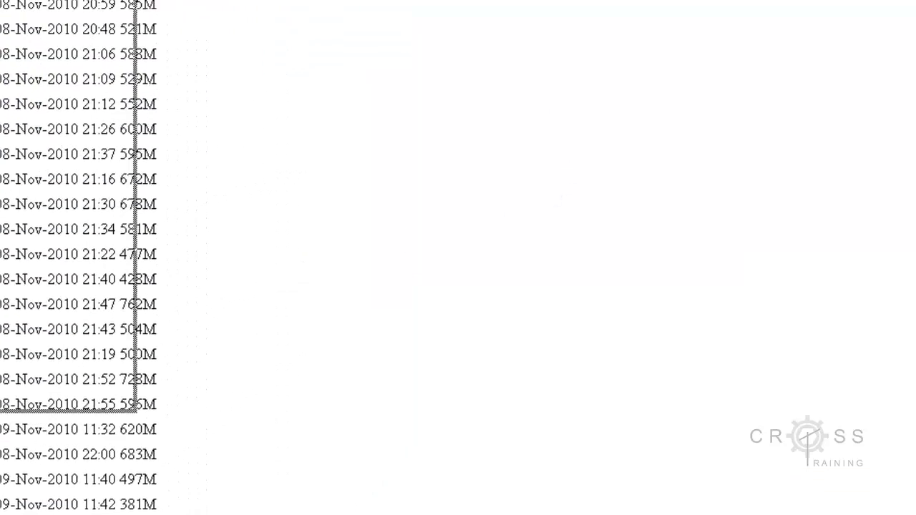
{"action": "double_click", "coordinate": [604, 152]}
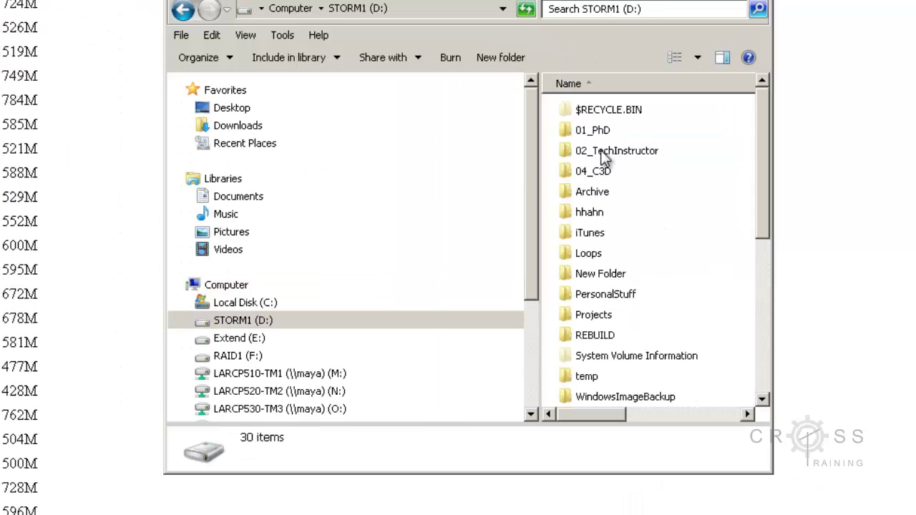
{"action": "double_click", "coordinate": [600, 316]}
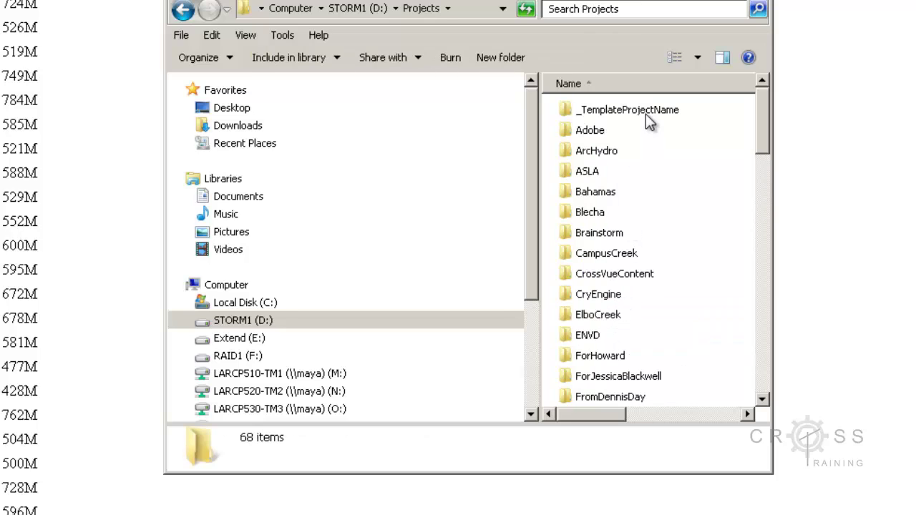
- Duplicate the _TemplateProjectName folder within the Projects folder
{"action": "left_click", "coordinate": [646, 113]}
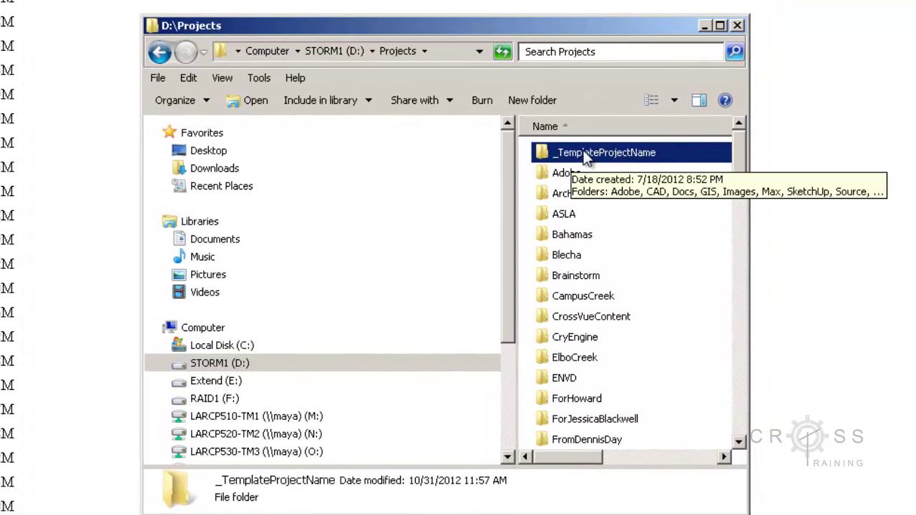
{"action": "right_click", "coordinate": [585, 157]}
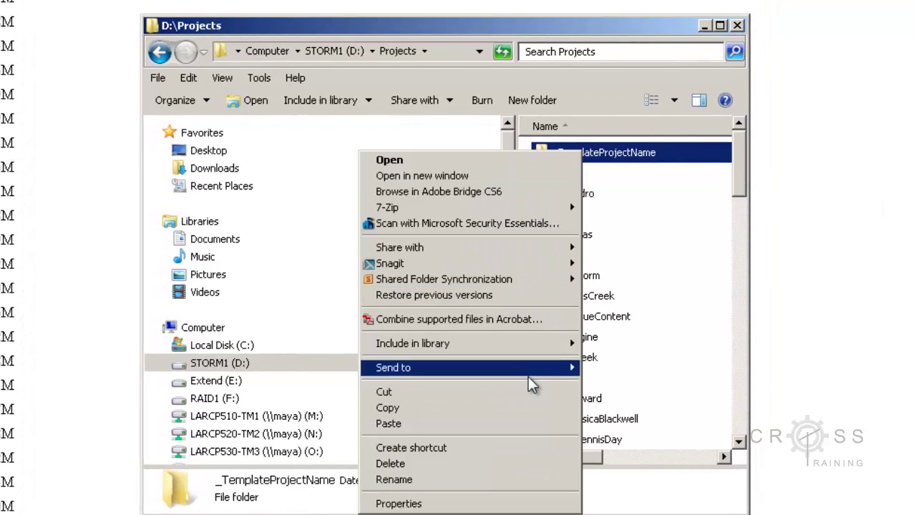
{"action": "left_click", "coordinate": [528, 409]}
{"action": "right_click", "coordinate": [529, 387]}
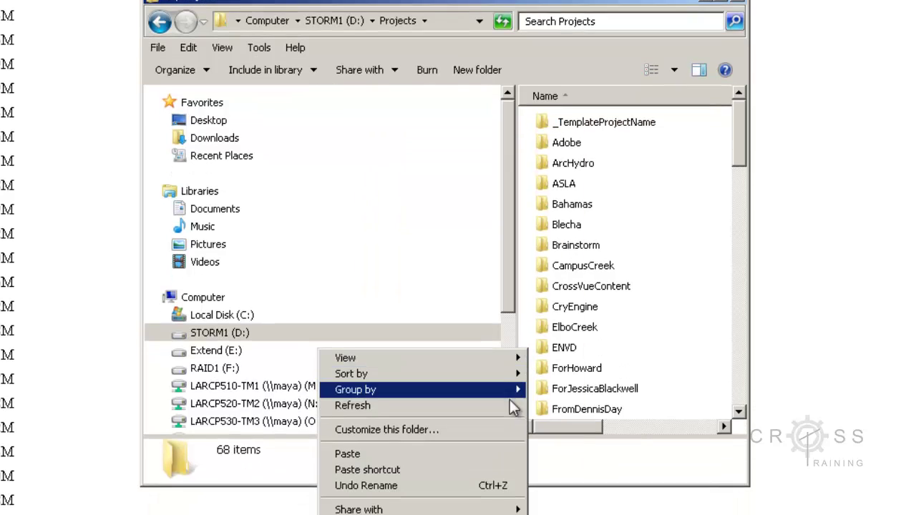
{"action": "left_click", "coordinate": [502, 482]}
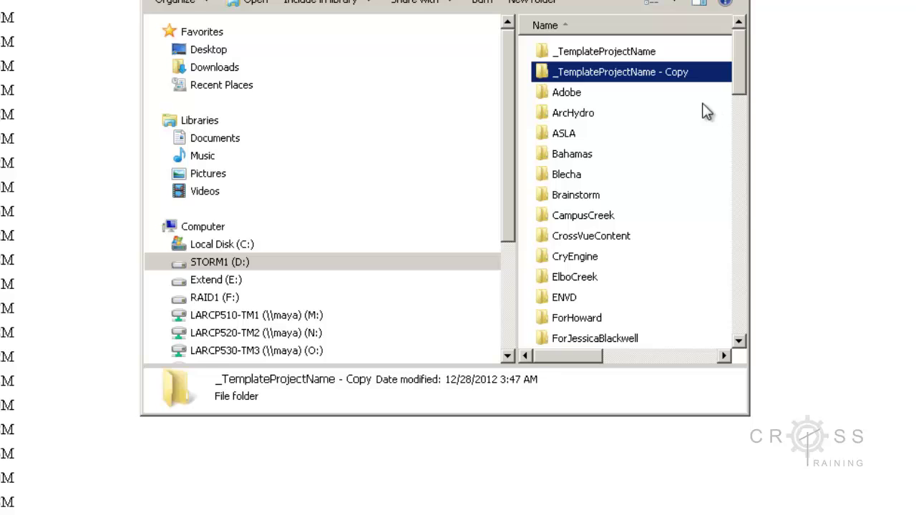
- Expand the folder tree from STORM1 (D:) through Projects to show the subfolders of the template copy
{"action": "left_click", "coordinate": [164, 262]}
{"action": "left_click", "coordinate": [173, 272]}
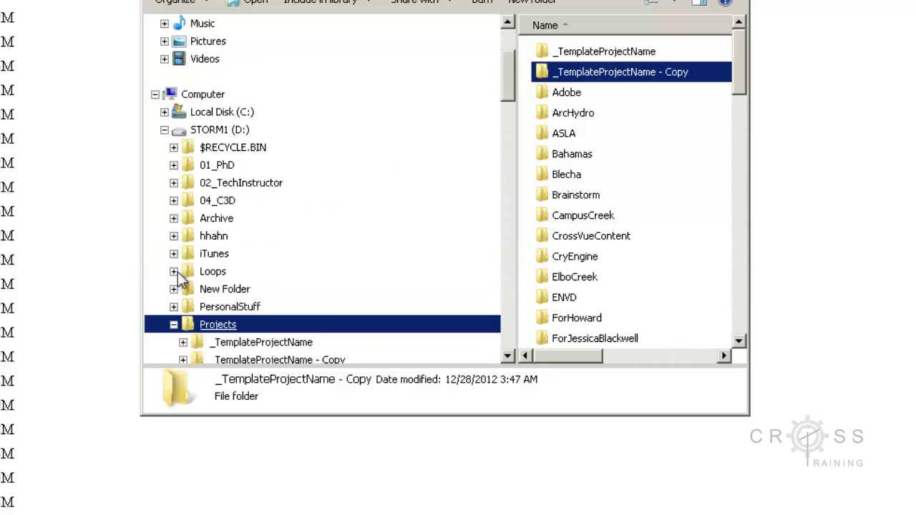
{"action": "left_click", "coordinate": [183, 255]}
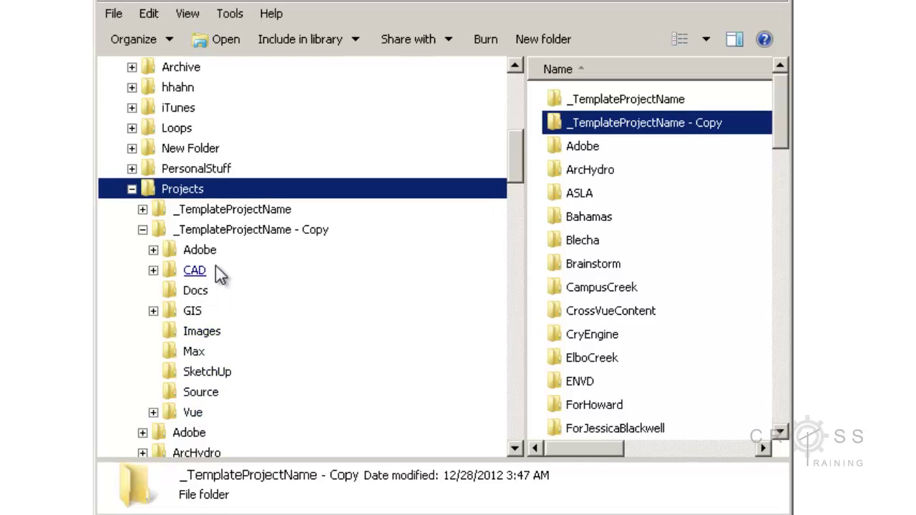
- Rename the copied template project folder as MarlattPark
{"action": "left_click", "coordinate": [219, 230]}
{"action": "right_click", "coordinate": [227, 230]}
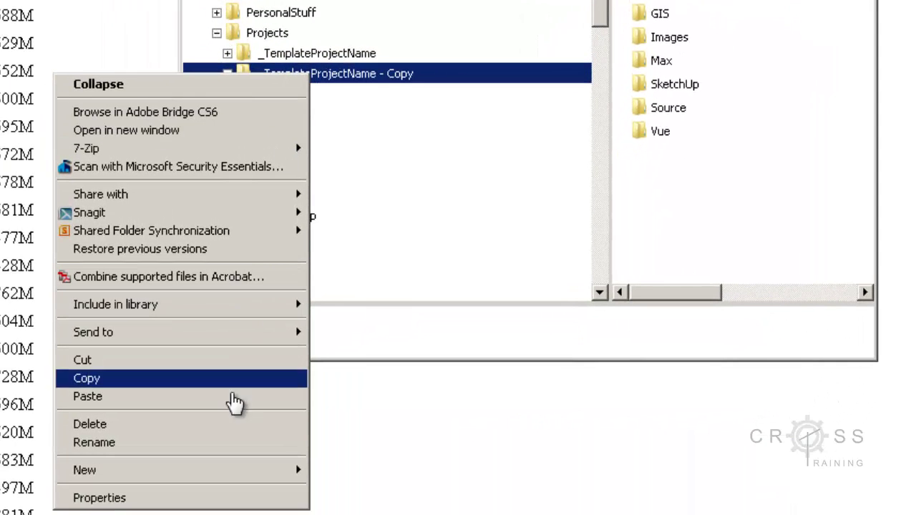
{"action": "left_click", "coordinate": [233, 443]}
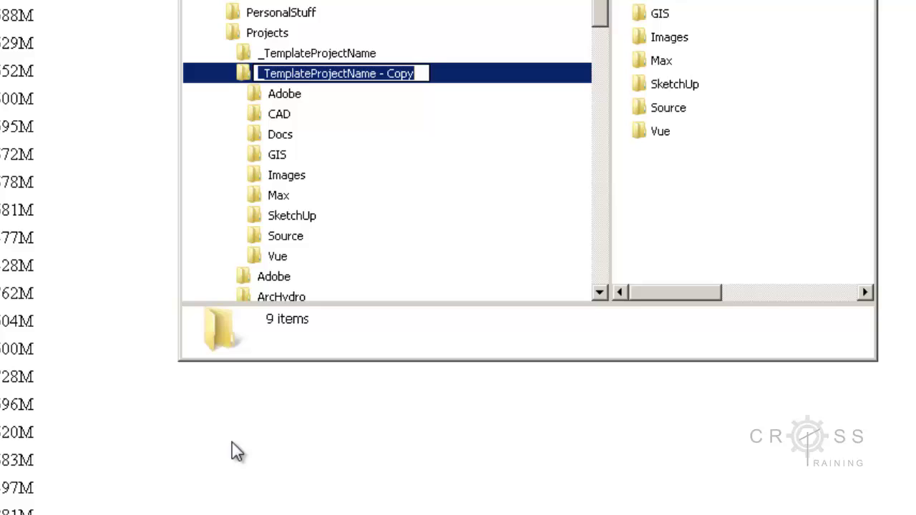
{"action": "type", "text": "Mara"}
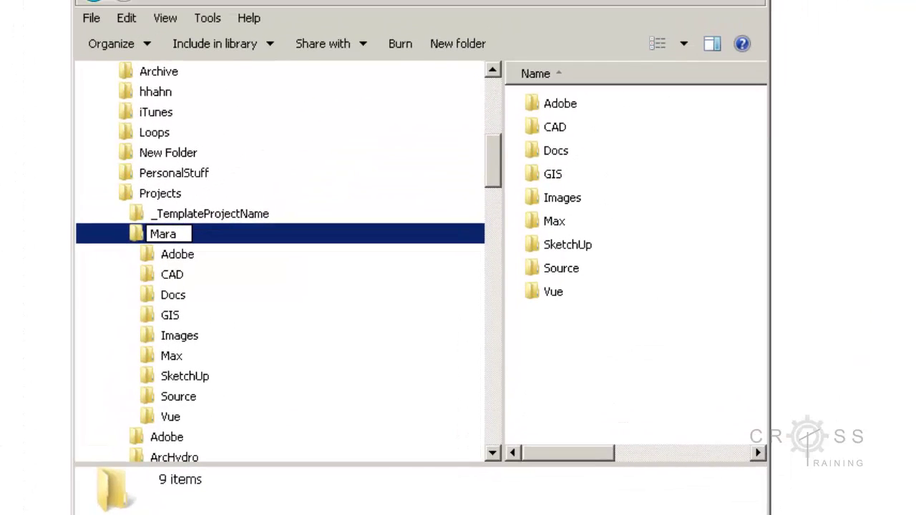
{"action": "key", "text": "BackSpace"}
{"action": "type", "text": "lattPark"}
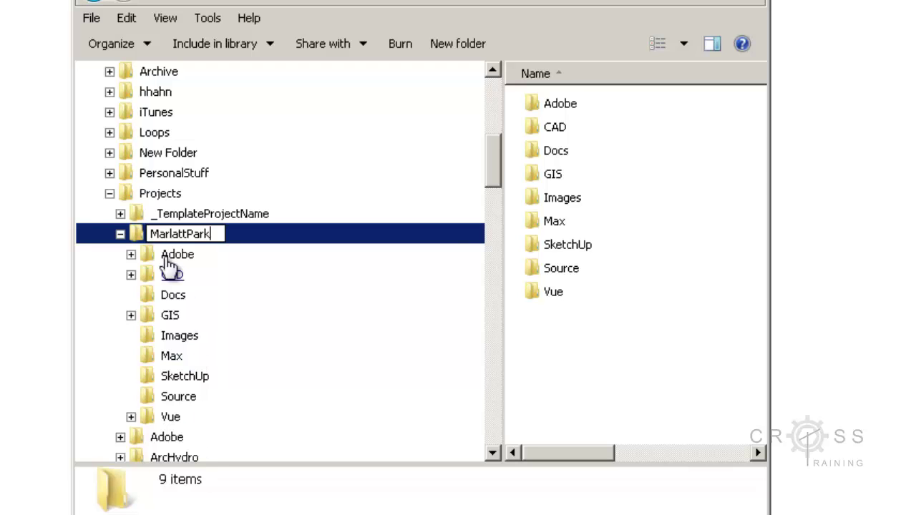
{"action": "key", "text": "Return"}
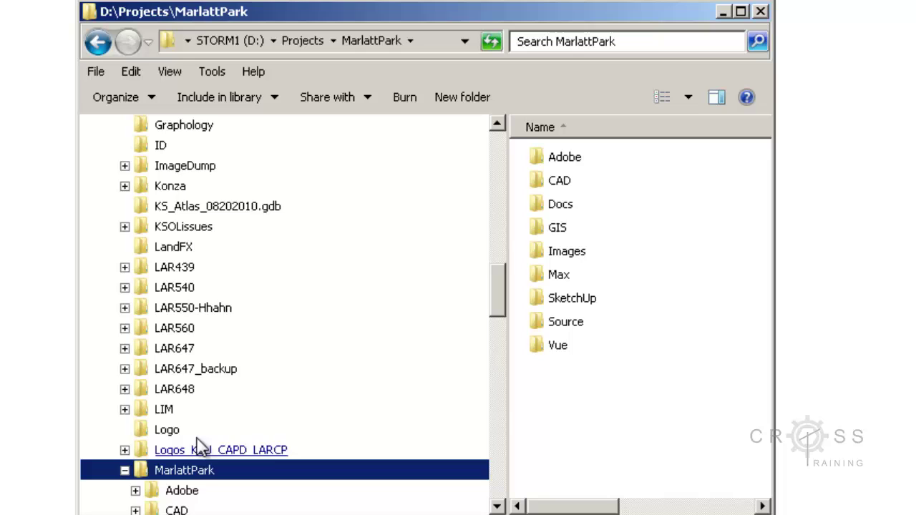
- Open the GIS folder inside MarlattPark and expand its subfolders in the folder tree
{"action": "scroll", "coordinate": [201, 448], "scroll_direction": "down", "scroll_amount": 4}
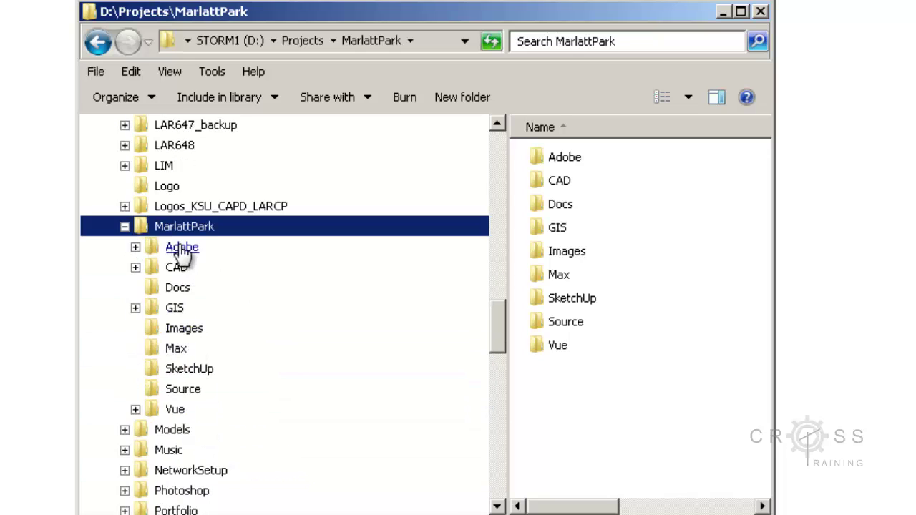
{"action": "left_click", "coordinate": [175, 309]}
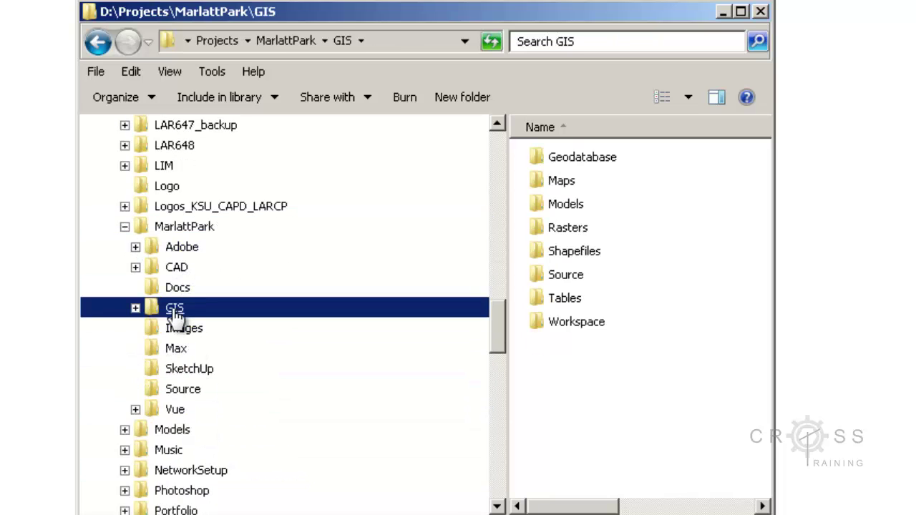
{"action": "left_click", "coordinate": [135, 308]}
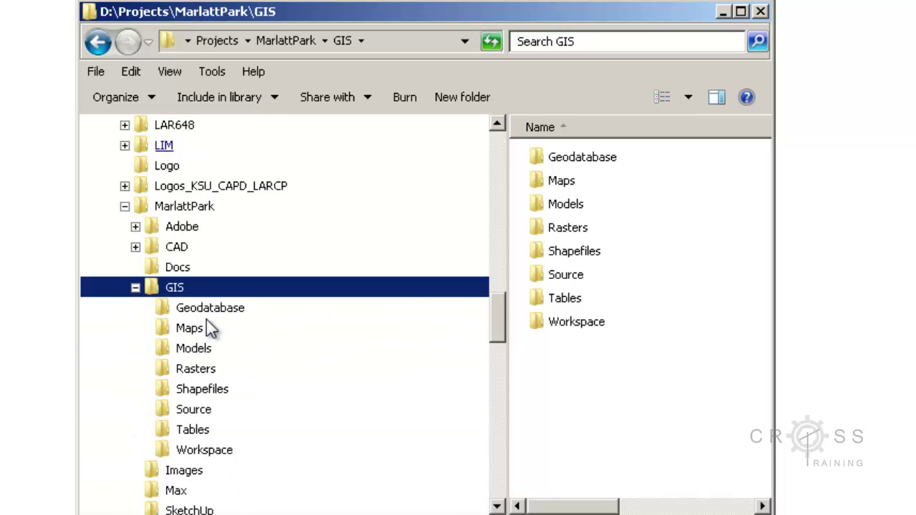
- Check the contents of each GIS subfolder in MarlattPark, from Workspace up through Geodatabase
{"action": "scroll", "coordinate": [206, 319], "scroll_direction": "down", "scroll_amount": 1}
{"action": "left_click", "coordinate": [213, 391]}
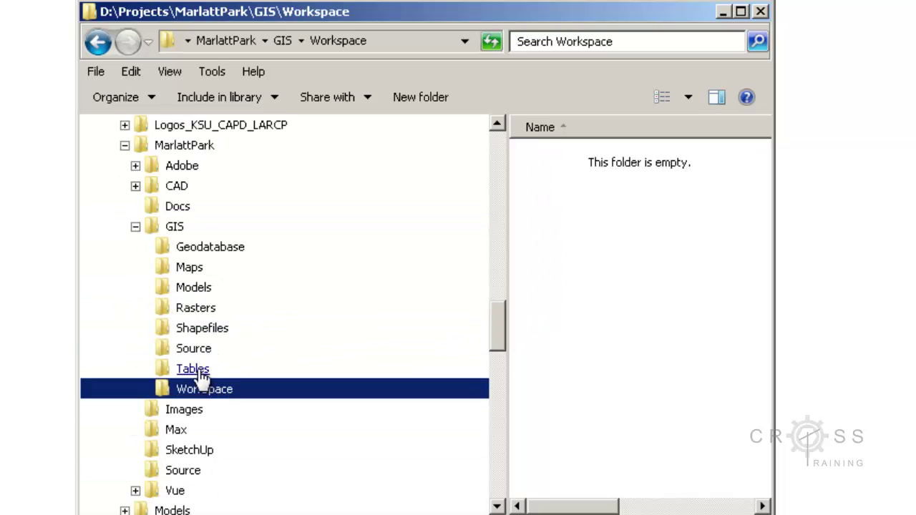
{"action": "left_click", "coordinate": [200, 372]}
{"action": "left_click", "coordinate": [199, 351]}
{"action": "left_click", "coordinate": [199, 331]}
{"action": "left_click", "coordinate": [198, 311]}
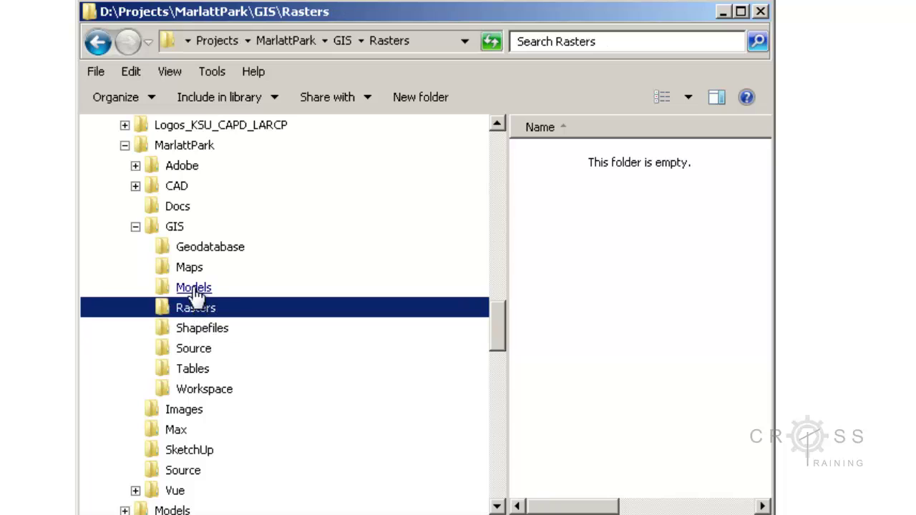
{"action": "left_click", "coordinate": [196, 290]}
{"action": "left_click", "coordinate": [196, 271]}
{"action": "left_click", "coordinate": [196, 252]}
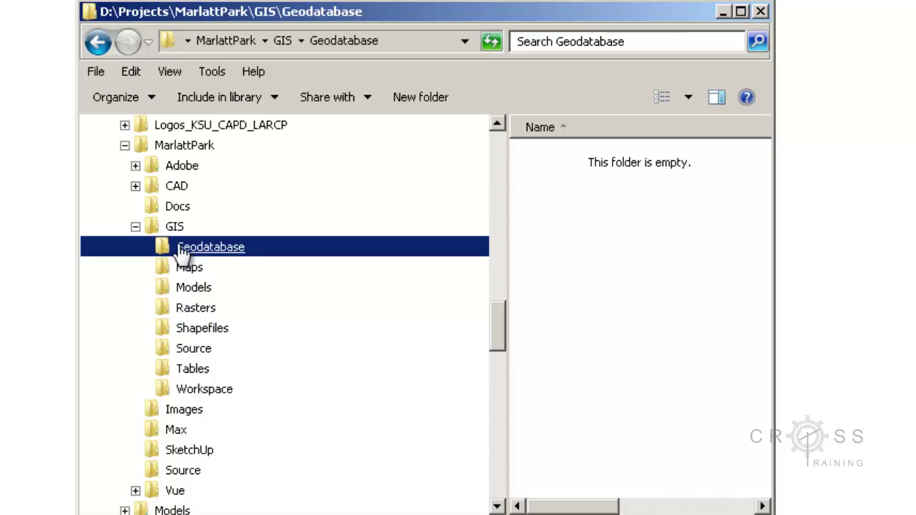
- Compare the folder structure of MarlattPark with the _TemplateProjectName folder in Projects
{"action": "left_click", "coordinate": [174, 148]}
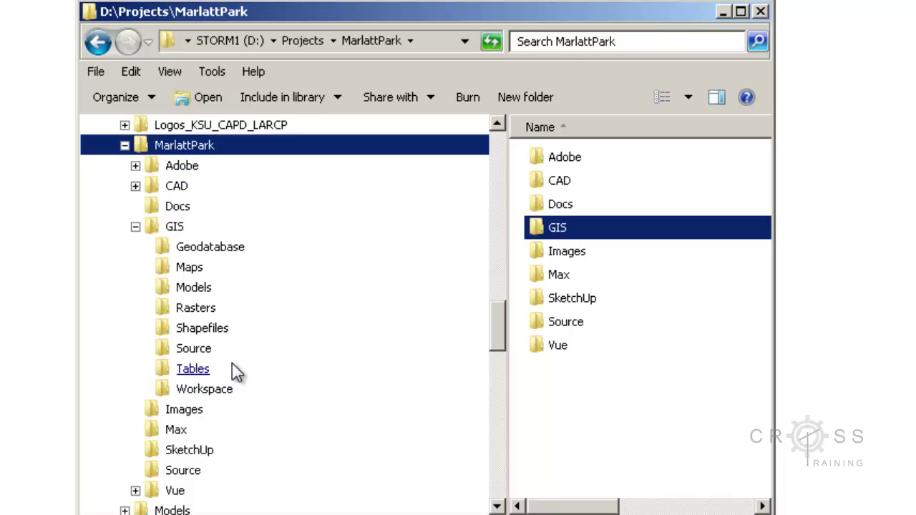
{"action": "scroll", "coordinate": [234, 356], "scroll_direction": "up", "scroll_amount": 1}
{"action": "scroll", "coordinate": [238, 366], "scroll_direction": "up", "scroll_amount": 3}
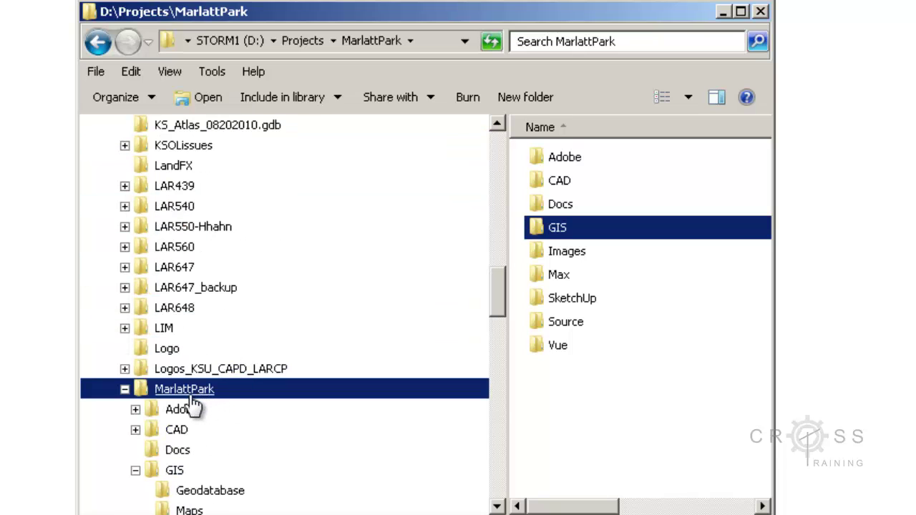
{"action": "scroll", "coordinate": [193, 407], "scroll_direction": "up", "scroll_amount": 9}
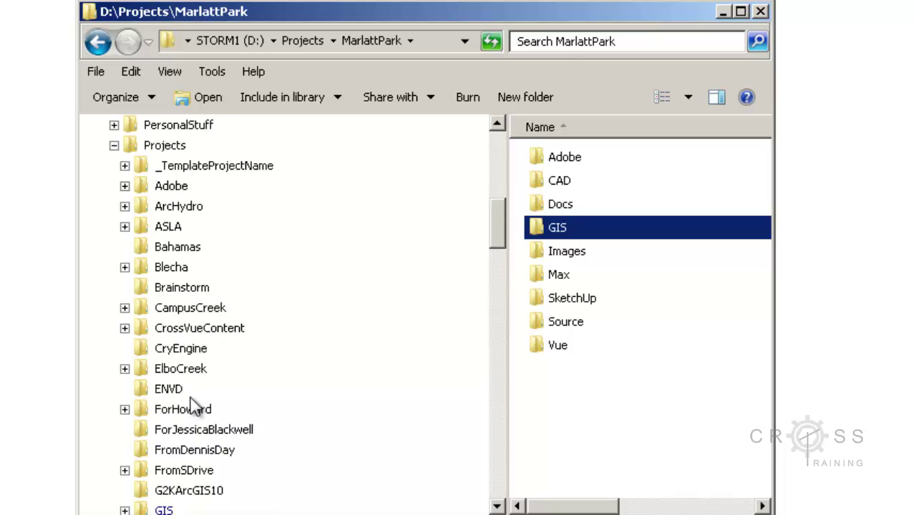
{"action": "scroll", "coordinate": [190, 372], "scroll_direction": "down", "scroll_amount": 1}
{"action": "left_click", "coordinate": [152, 146]}
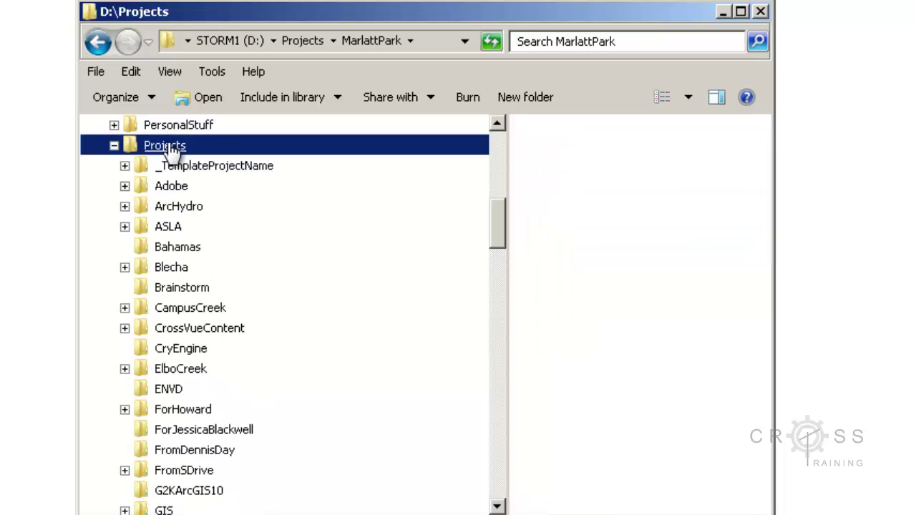
{"action": "left_click", "coordinate": [225, 172]}
{"action": "scroll", "coordinate": [271, 183], "scroll_direction": "down", "scroll_amount": 8}
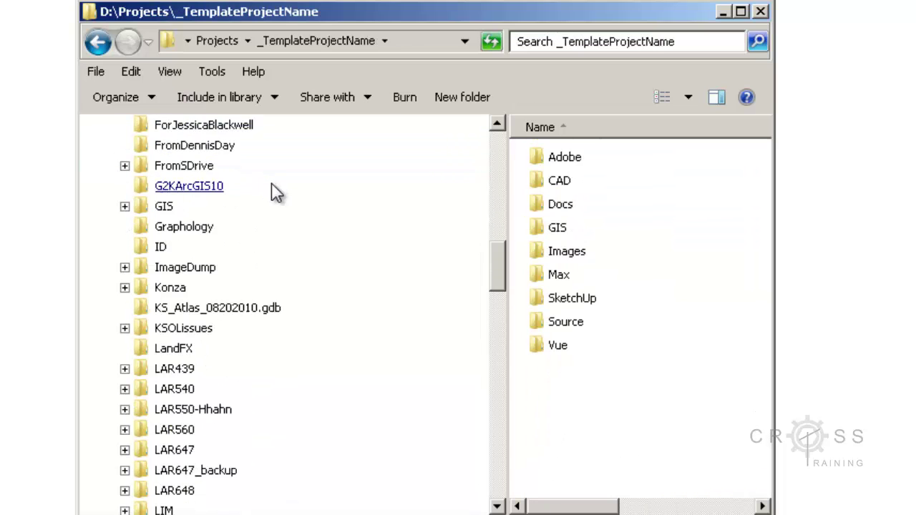
{"action": "scroll", "coordinate": [278, 218], "scroll_direction": "down", "scroll_amount": 1}
{"action": "left_click", "coordinate": [204, 329]}
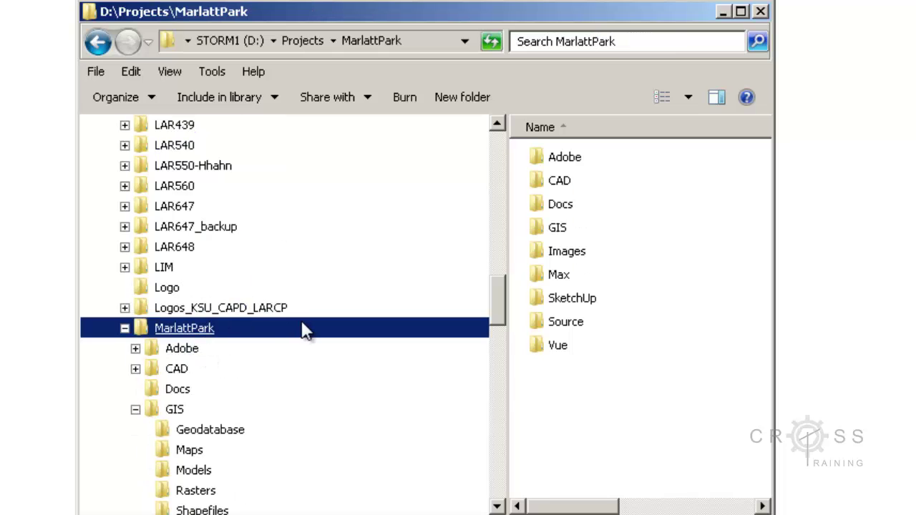
- Create a new folder named DASC inside the Source folder of MarlattPark's GIS folder
{"action": "scroll", "coordinate": [301, 331], "scroll_direction": "down", "scroll_amount": 1}
{"action": "scroll", "coordinate": [301, 331], "scroll_direction": "down", "scroll_amount": 1}
{"action": "left_click", "coordinate": [204, 293]}
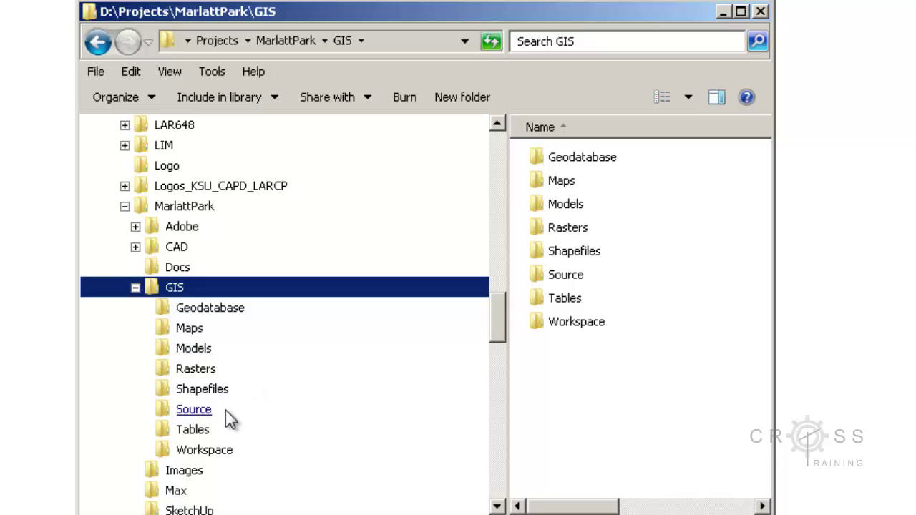
{"action": "left_click", "coordinate": [204, 415]}
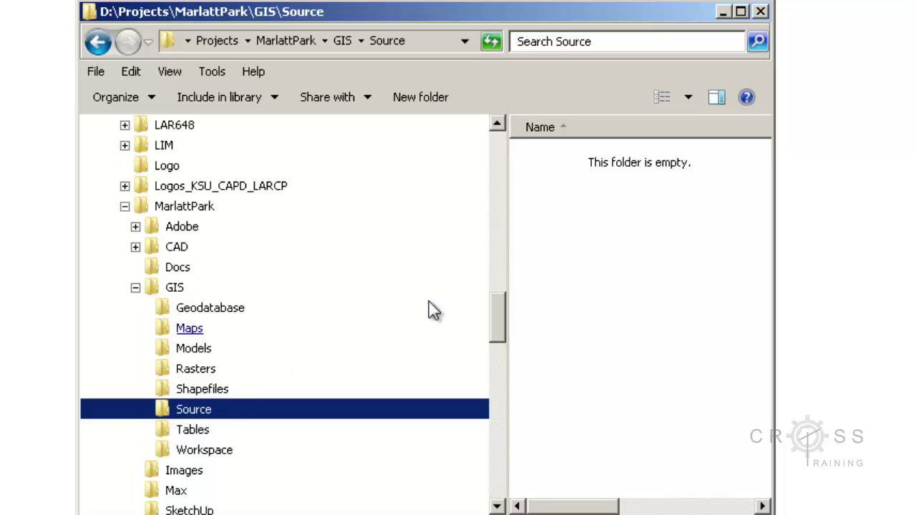
{"action": "right_click", "coordinate": [610, 280]}
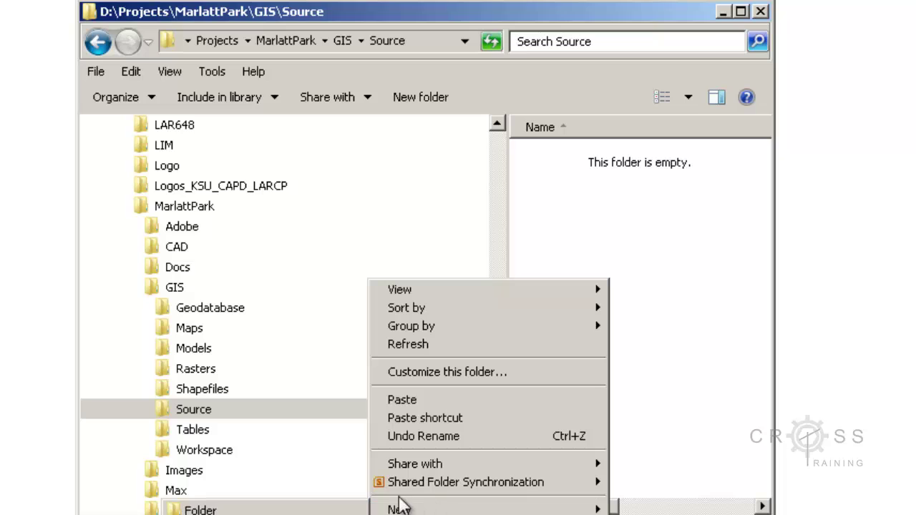
{"action": "left_click", "coordinate": [361, 510]}
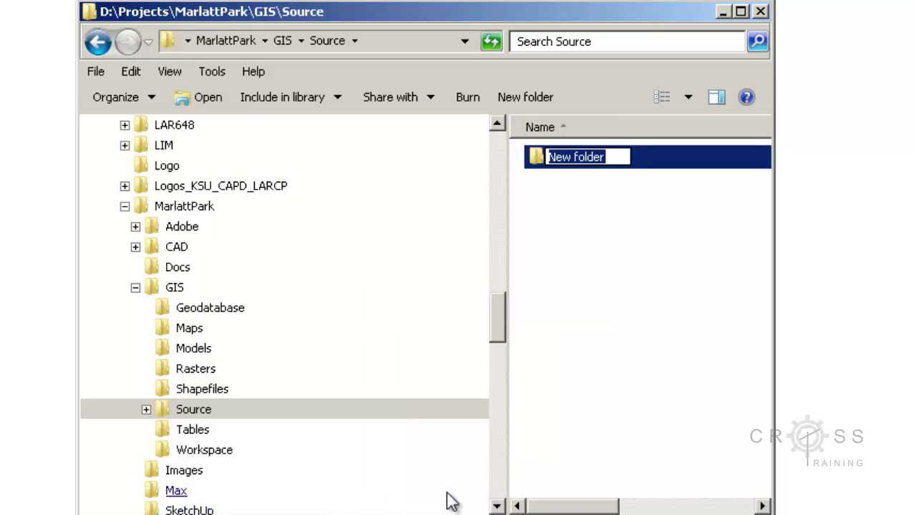
{"action": "type", "text": "DASC"}
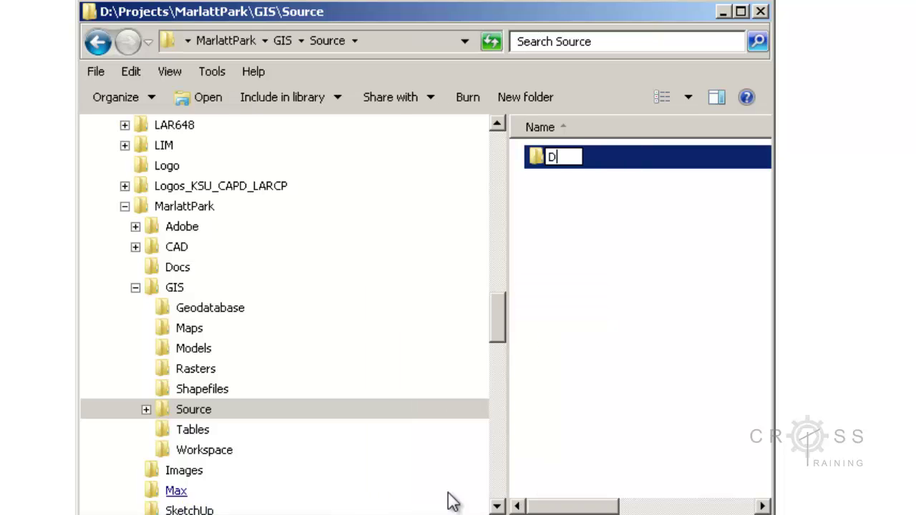
{"action": "left_click", "coordinate": [593, 333]}
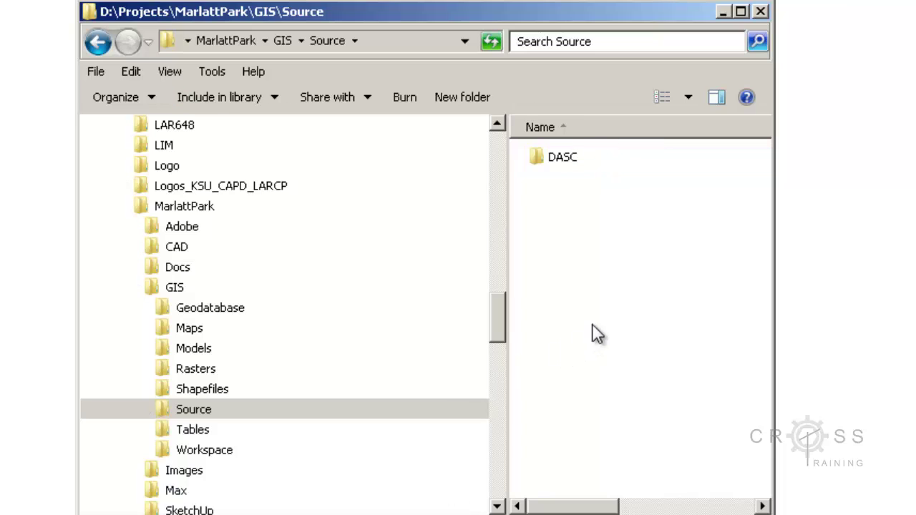
- Create a subfolder named Aerial2010 inside the DASC folder
{"action": "double_click", "coordinate": [567, 159]}
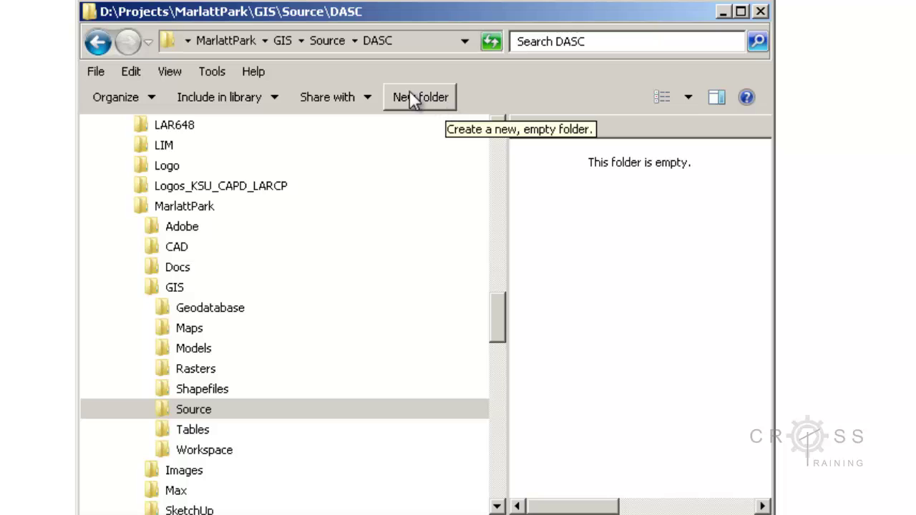
{"action": "left_click", "coordinate": [432, 100]}
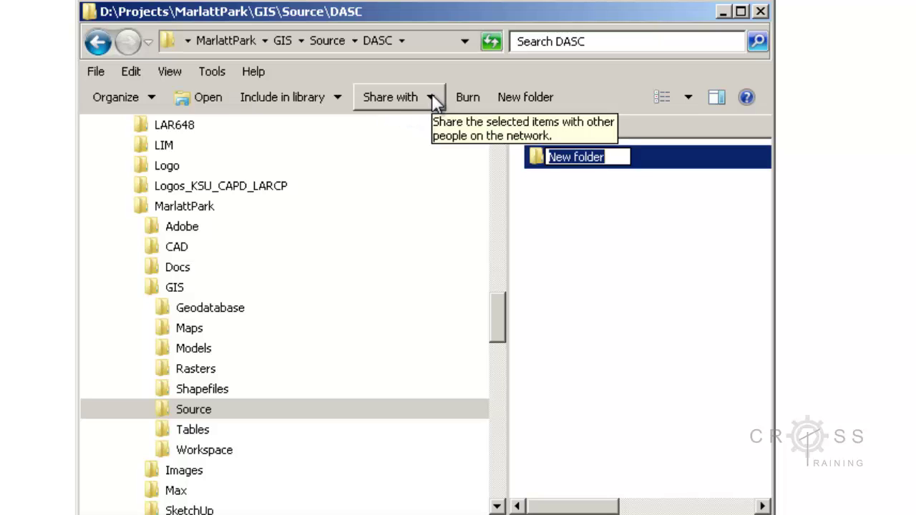
{"action": "type", "text": "Aerial"}
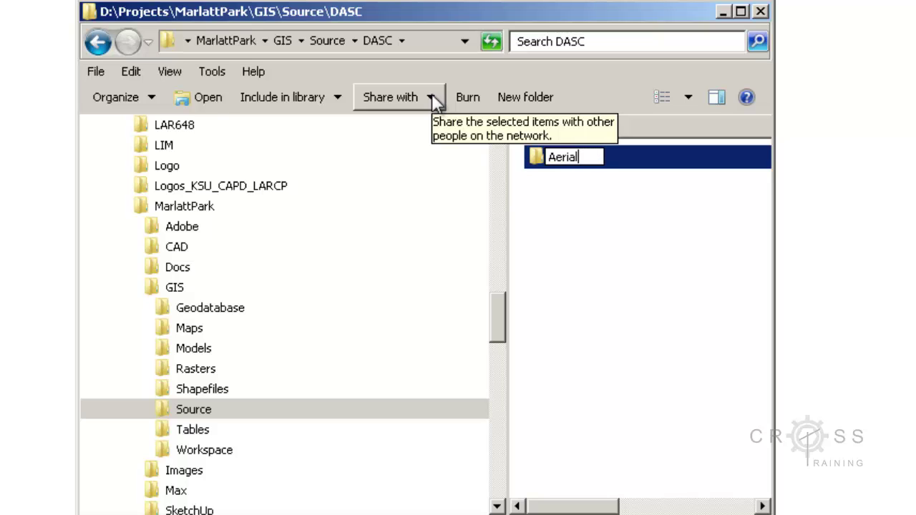
{"action": "type", "text": "2010"}
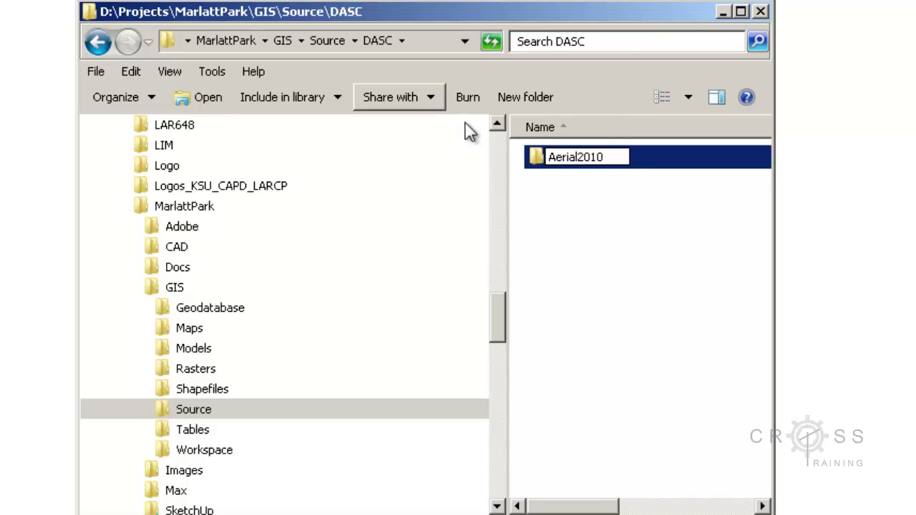
{"action": "left_click", "coordinate": [569, 187]}
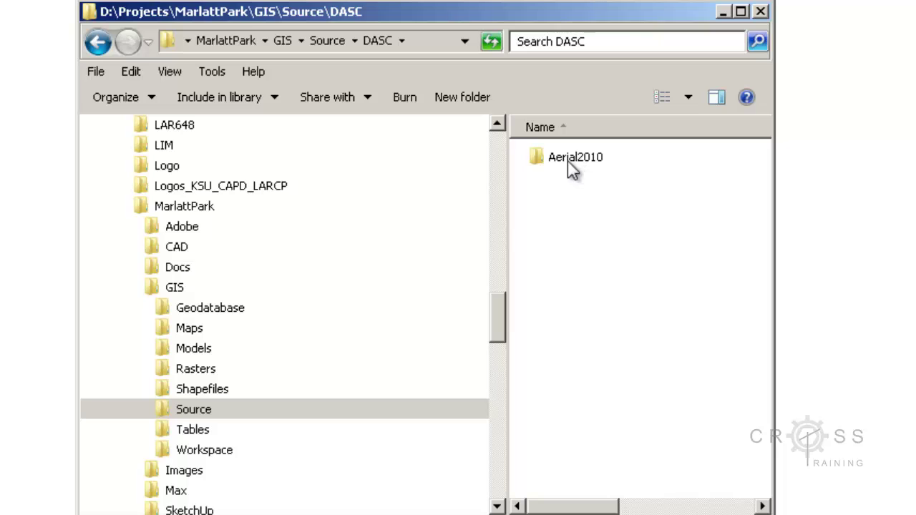
- Expand Source and DASC in the folder tree and open the Aerial2010 folder
{"action": "left_click", "coordinate": [182, 412]}
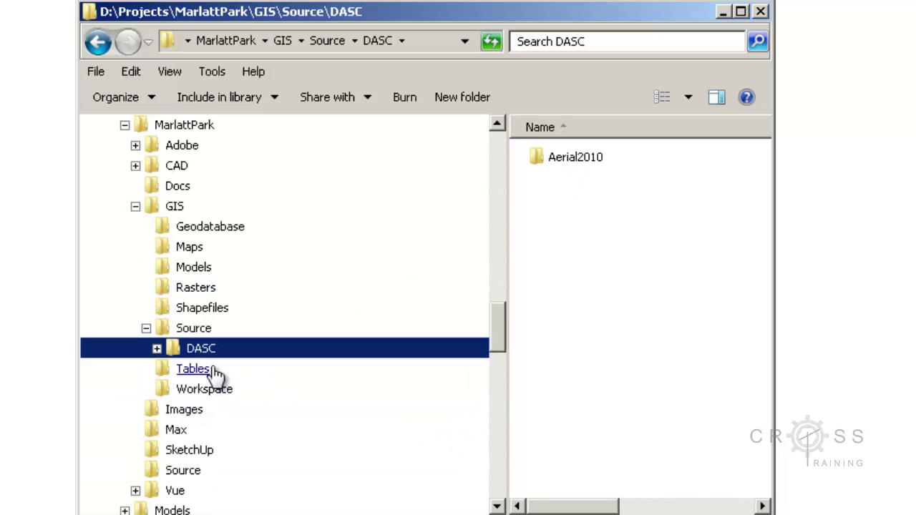
{"action": "left_click", "coordinate": [170, 352]}
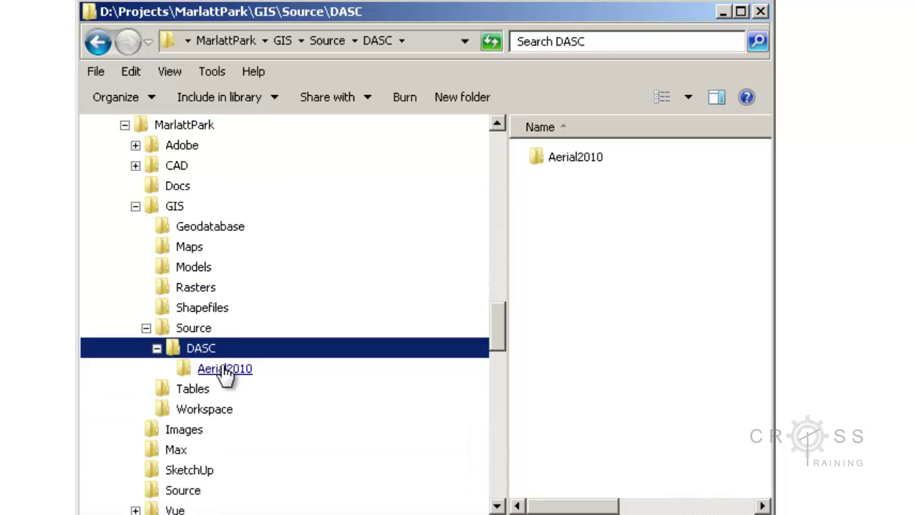
{"action": "left_click", "coordinate": [227, 368]}
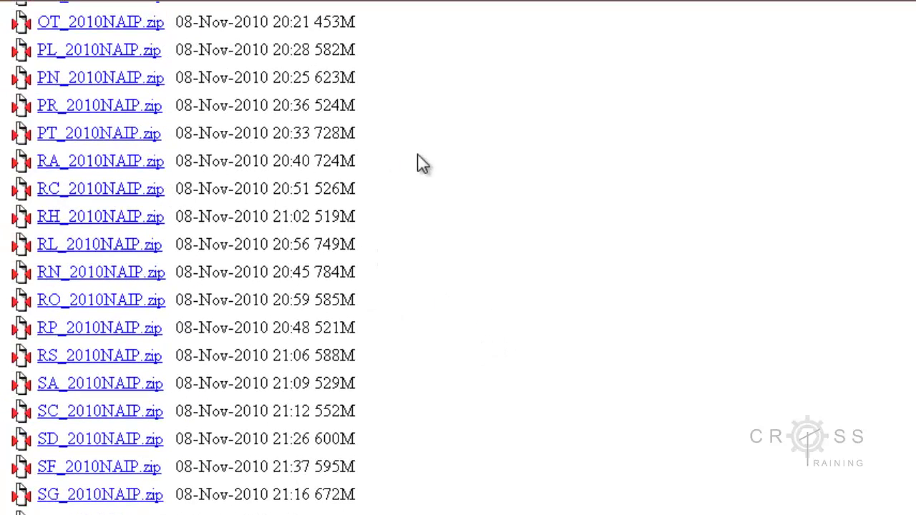
- Start downloading RL_2010NAIP.zip from the NAIP file listing and browse the save location to Projects\MarlattPark on STORM1 (D:)
{"action": "scroll", "coordinate": [418, 163], "scroll_direction": "up", "scroll_amount": 2}
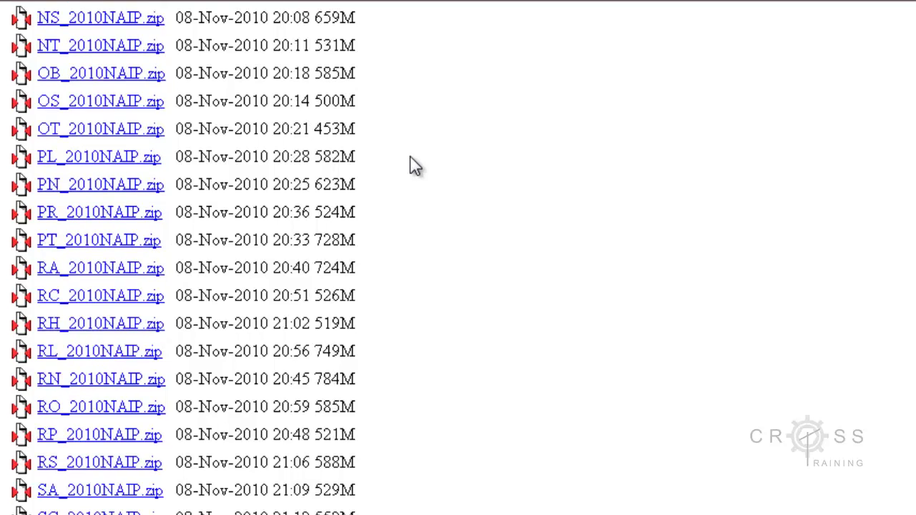
{"action": "left_click", "coordinate": [98, 358]}
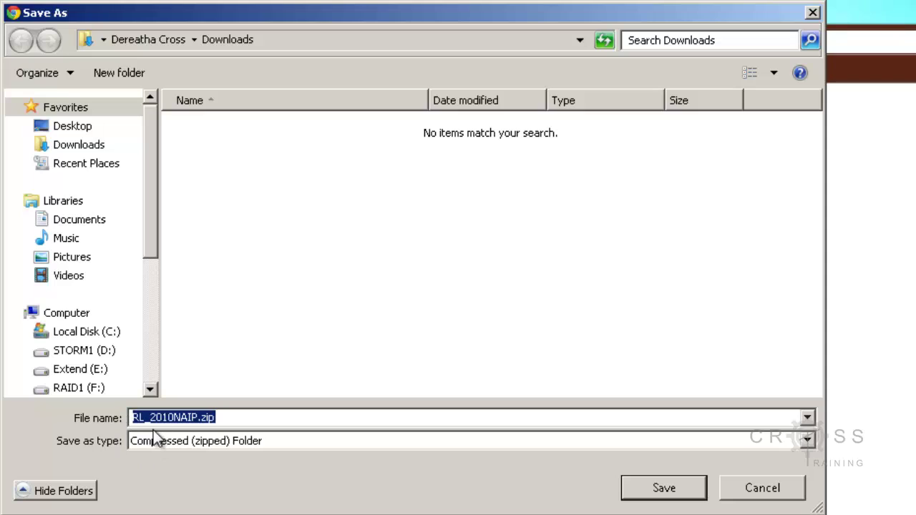
{"action": "left_click", "coordinate": [102, 358]}
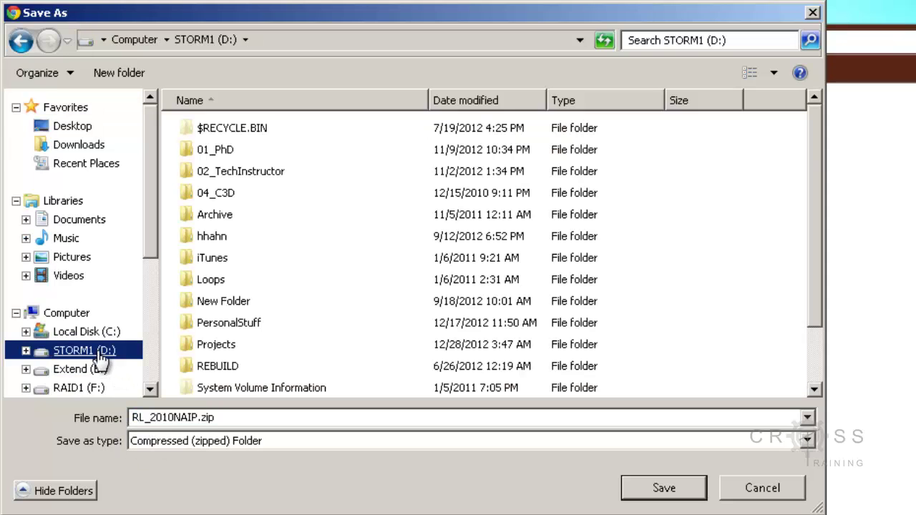
{"action": "left_click", "coordinate": [26, 350]}
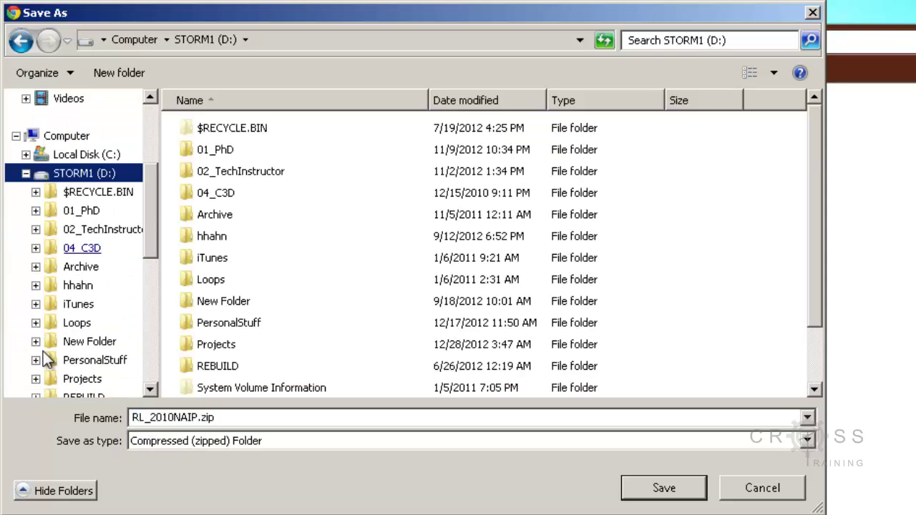
{"action": "left_click", "coordinate": [36, 321]}
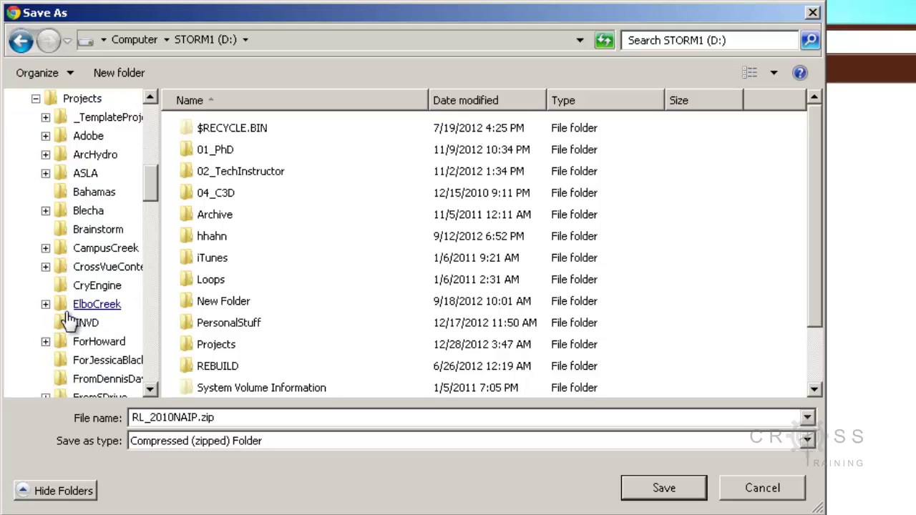
{"action": "scroll", "coordinate": [68, 321], "scroll_direction": "down", "scroll_amount": 5}
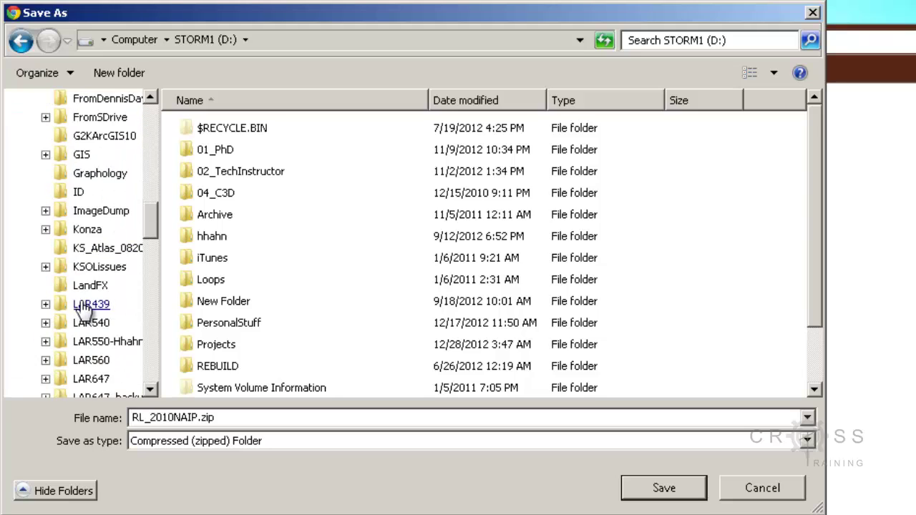
{"action": "scroll", "coordinate": [82, 309], "scroll_direction": "down", "scroll_amount": 3}
{"action": "left_click", "coordinate": [46, 322]}
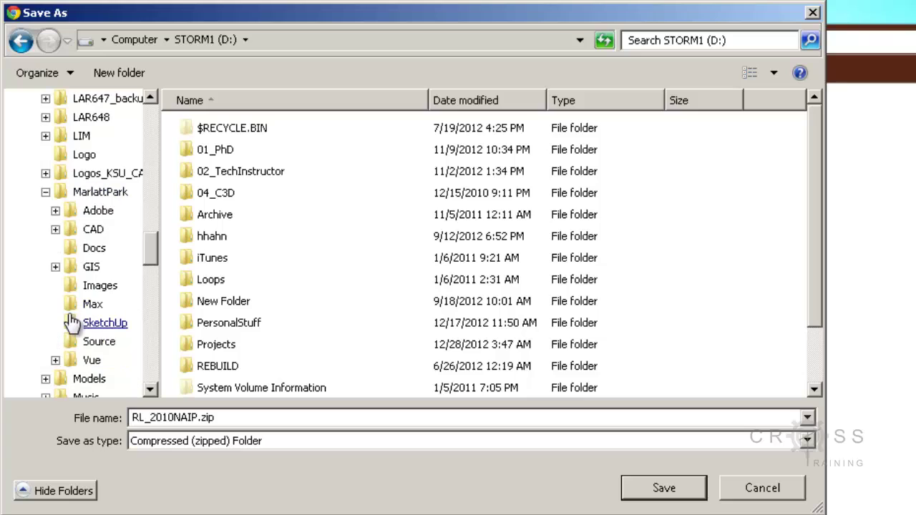
- Save RL_2010NAIP.zip into the Aerial2010 folder under MarlattPark's GIS\Source\DASC
{"action": "left_click", "coordinate": [93, 342]}
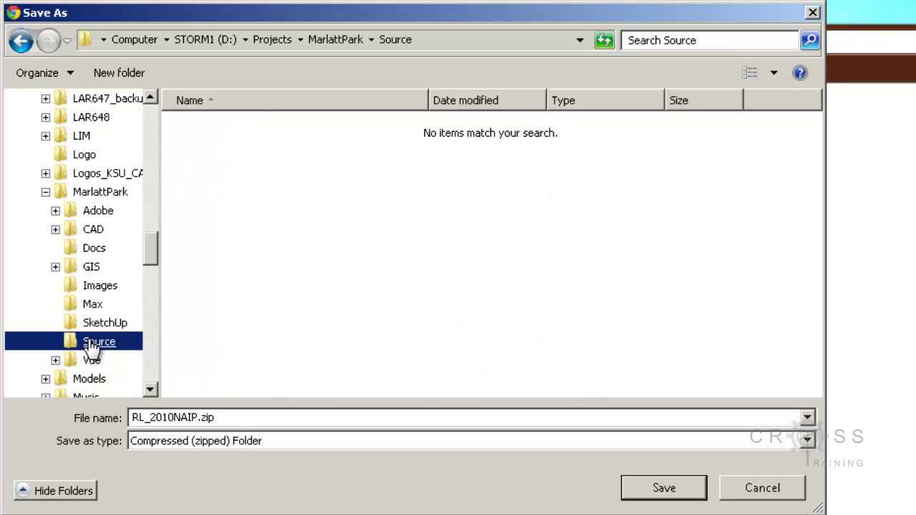
{"action": "left_click", "coordinate": [55, 266]}
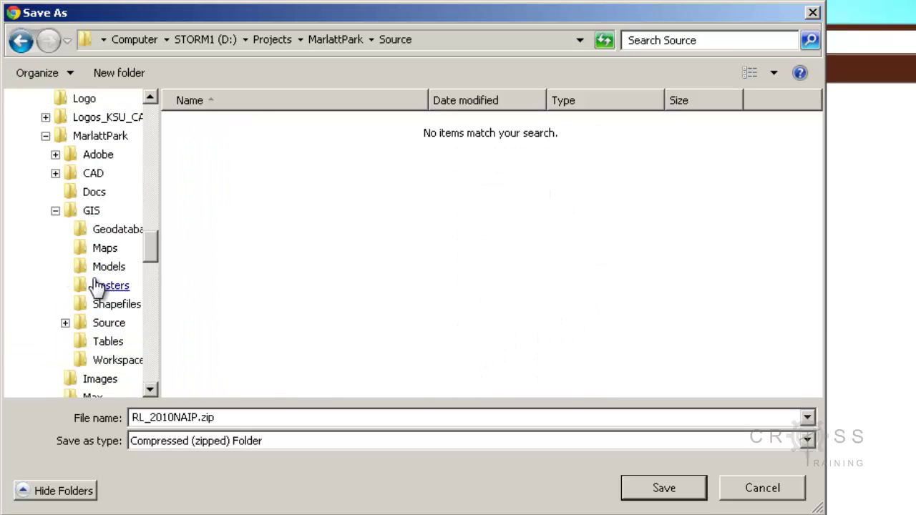
{"action": "left_click", "coordinate": [90, 208]}
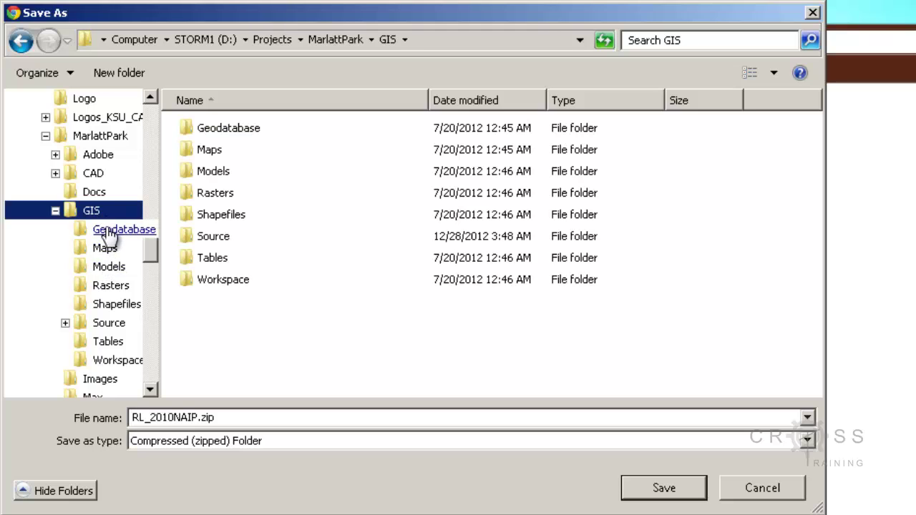
{"action": "scroll", "coordinate": [100, 246], "scroll_direction": "down", "scroll_amount": 1}
{"action": "left_click", "coordinate": [65, 267]}
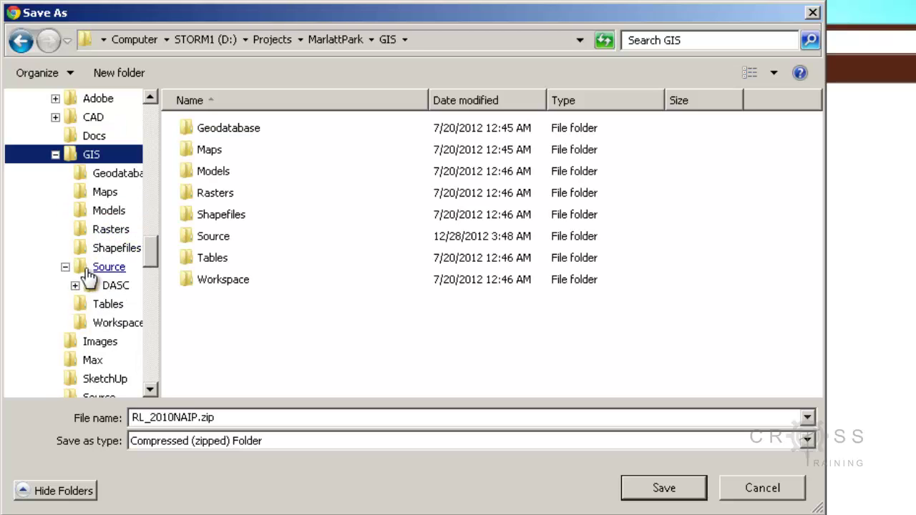
{"action": "left_click", "coordinate": [75, 286]}
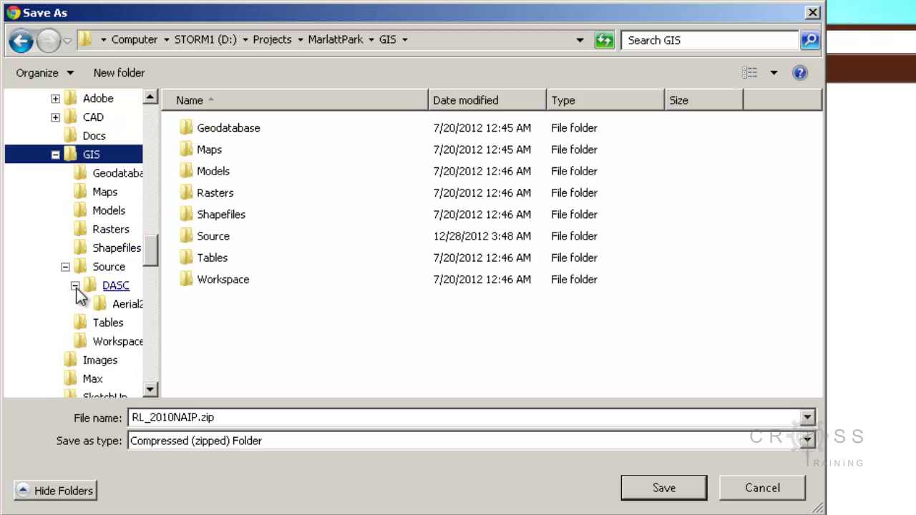
{"action": "left_click", "coordinate": [119, 310]}
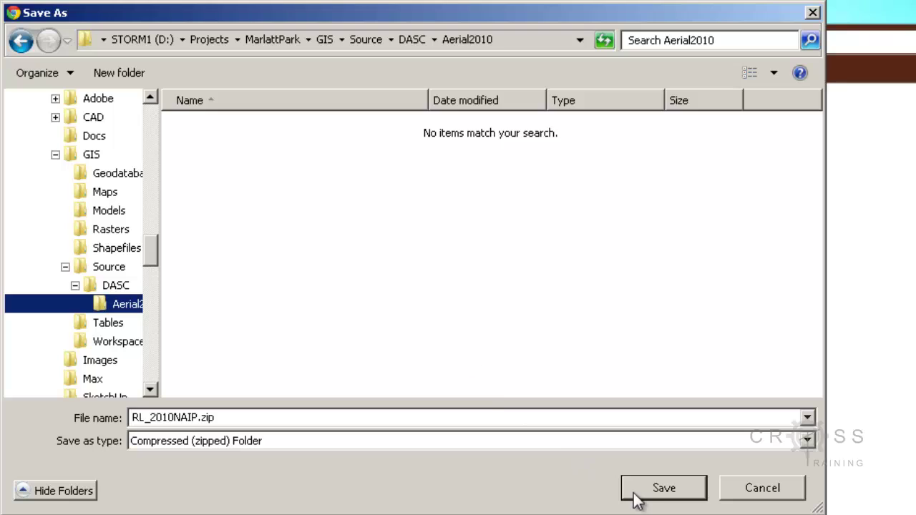
{"action": "left_click", "coordinate": [654, 494]}
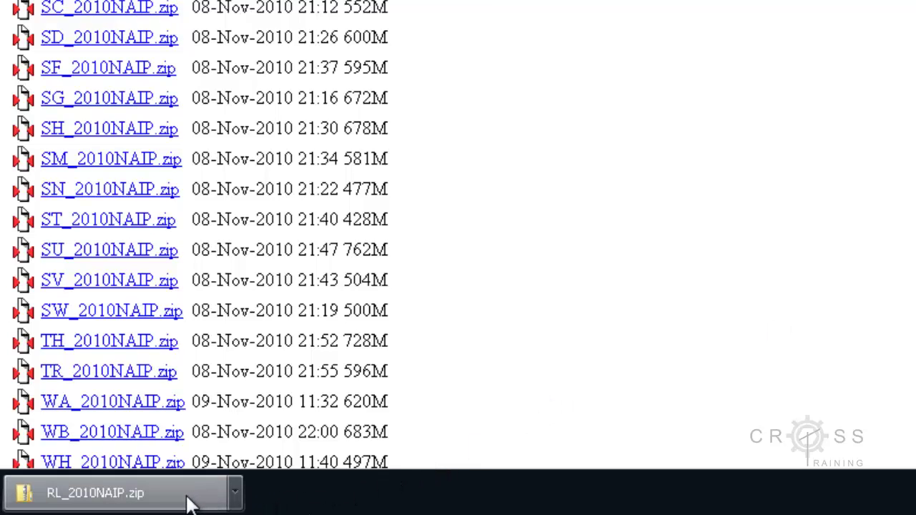
- Show the downloaded RL_2010NAIP.zip in its Aerial2010 folder and extract its contents there with 7-Zip
{"action": "left_click", "coordinate": [235, 493]}
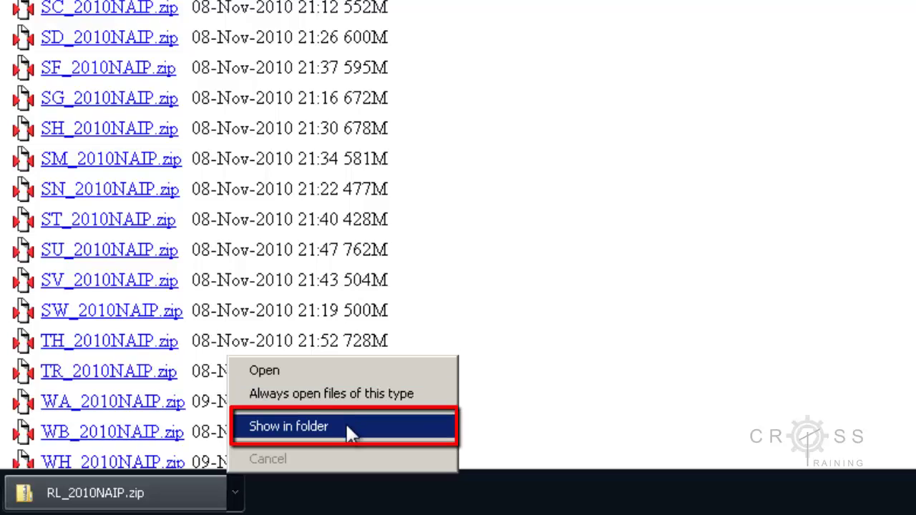
{"action": "left_click", "coordinate": [348, 486]}
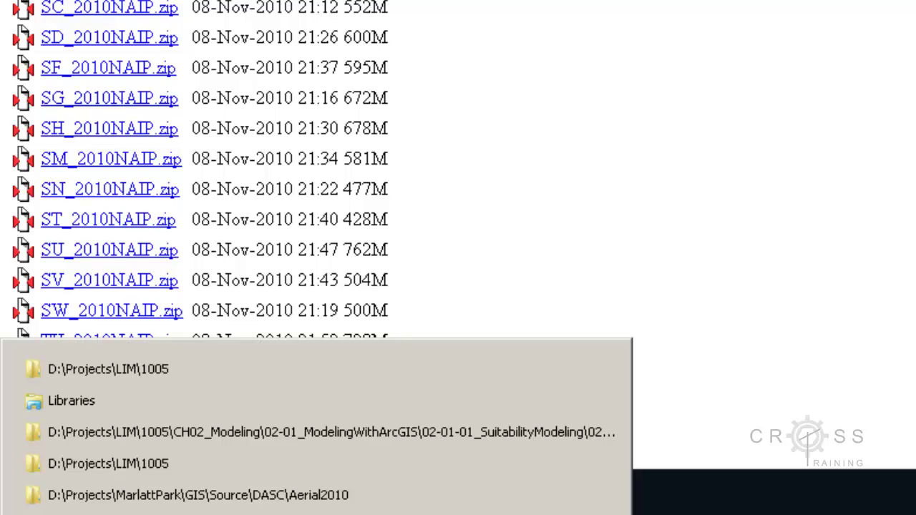
{"action": "left_click", "coordinate": [114, 496]}
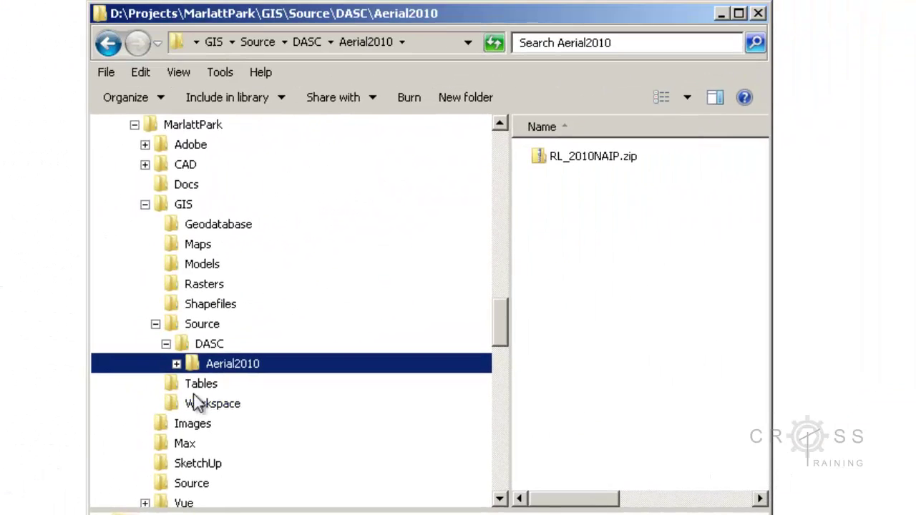
{"action": "left_click", "coordinate": [606, 163]}
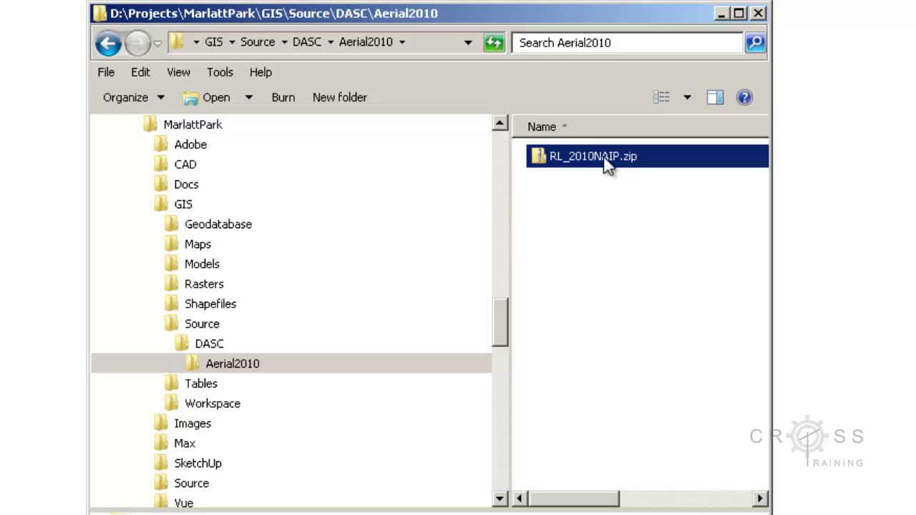
{"action": "right_click", "coordinate": [607, 166]}
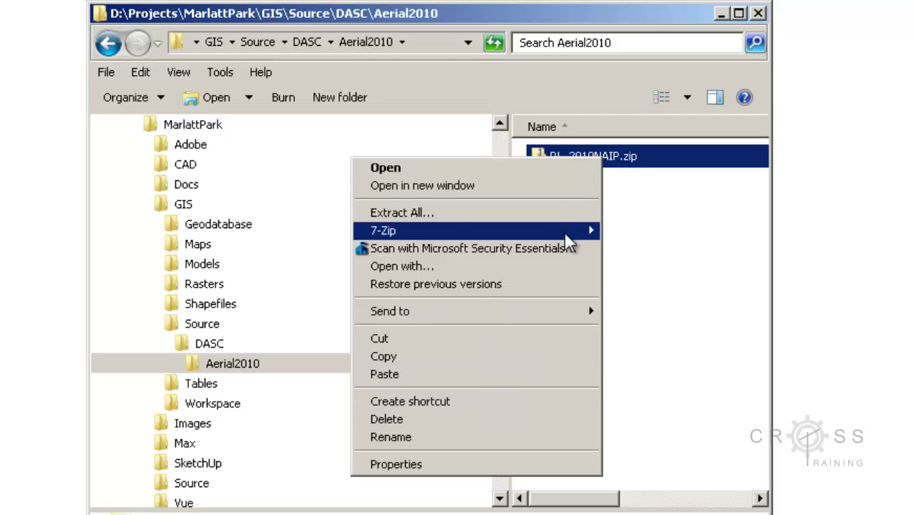
{"action": "mouse_move", "coordinate": [566, 234]}
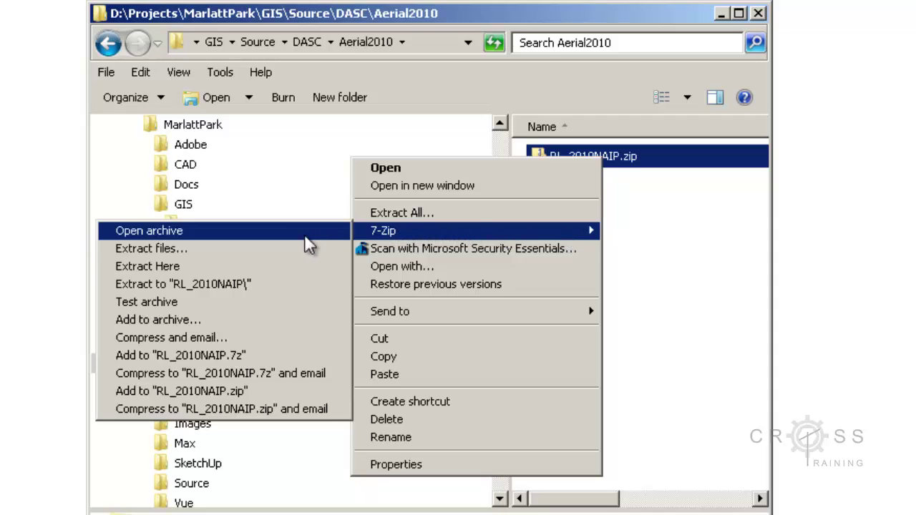
{"action": "left_click", "coordinate": [270, 265]}
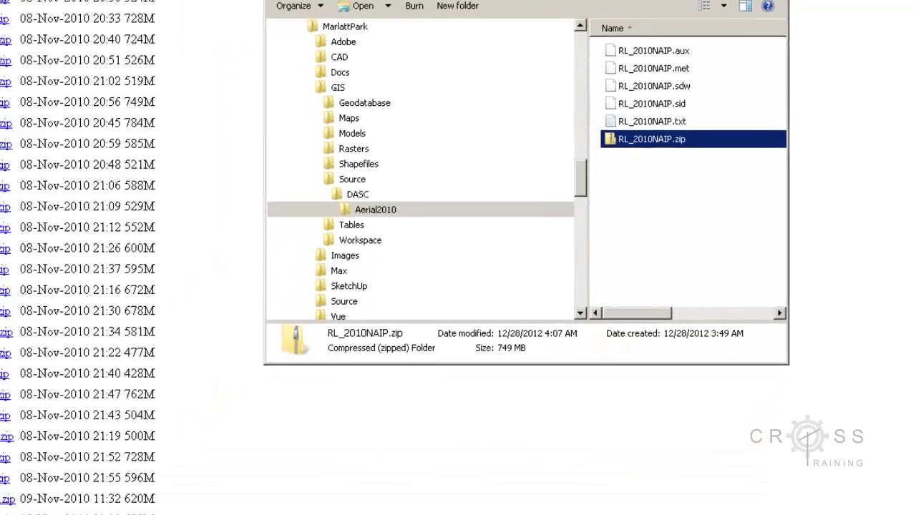
- Start ArcMap 10.1 and dismiss its Getting Started dialog without choosing a template
{"action": "left_click", "coordinate": [20, 501]}
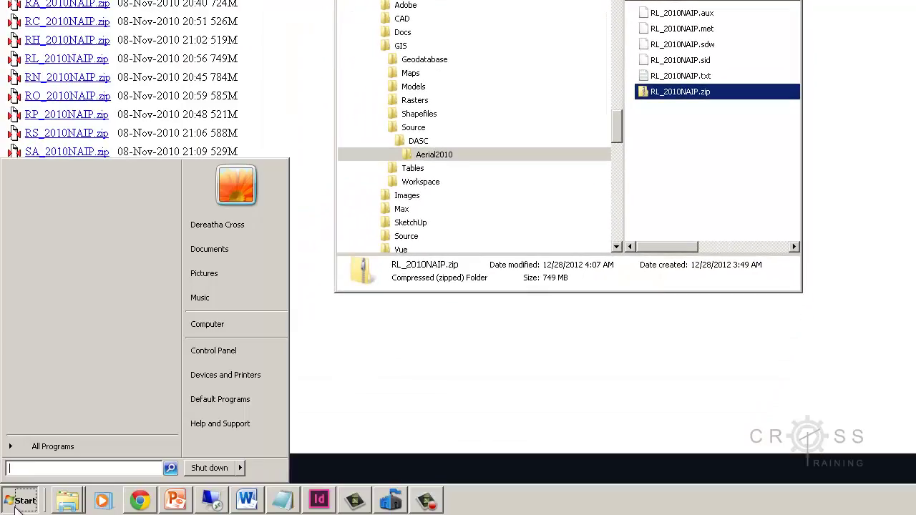
{"action": "left_click", "coordinate": [51, 425]}
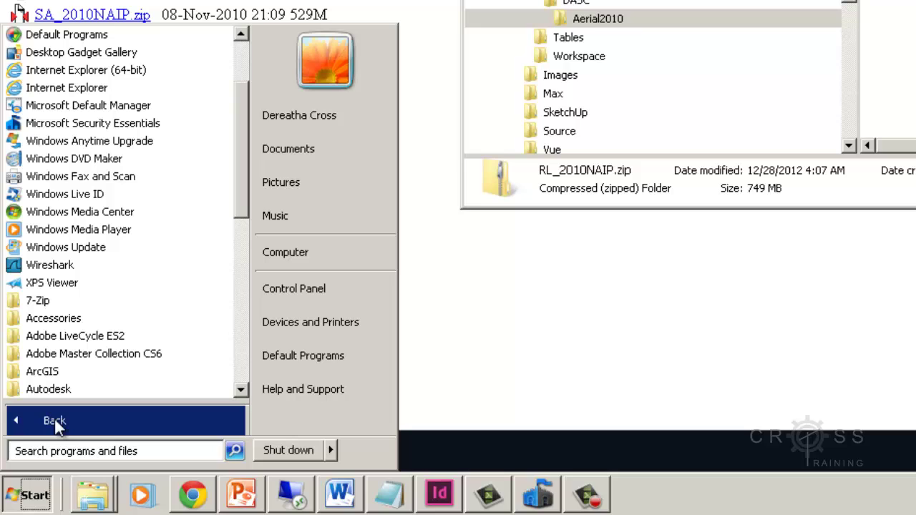
{"action": "scroll", "coordinate": [115, 353], "scroll_direction": "down", "scroll_amount": 1}
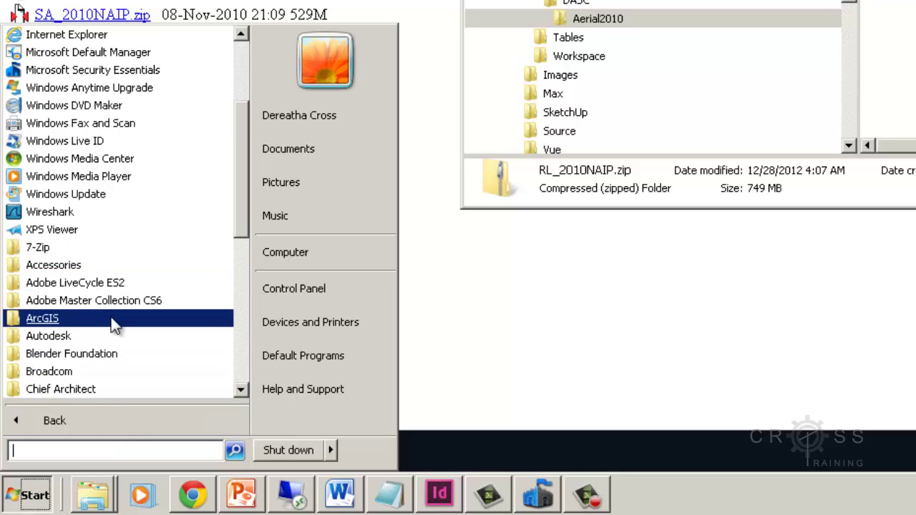
{"action": "left_click", "coordinate": [115, 319]}
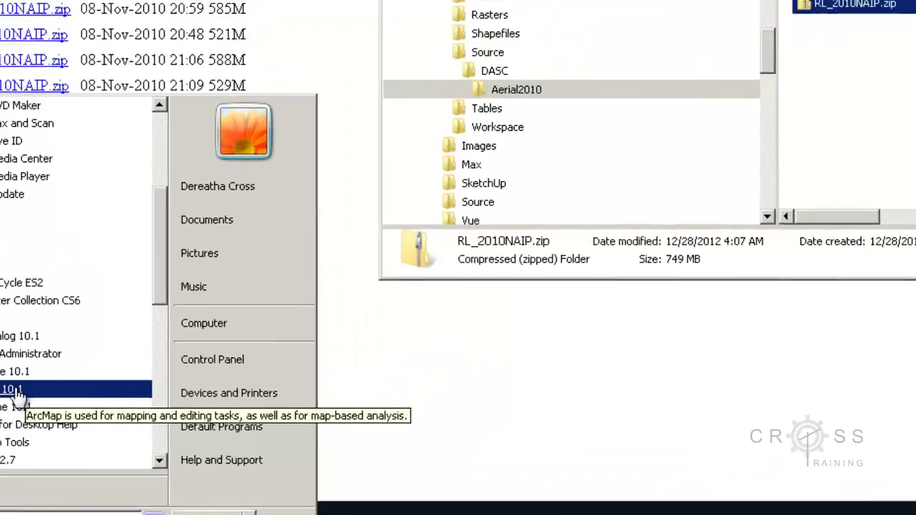
{"action": "left_click", "coordinate": [13, 390]}
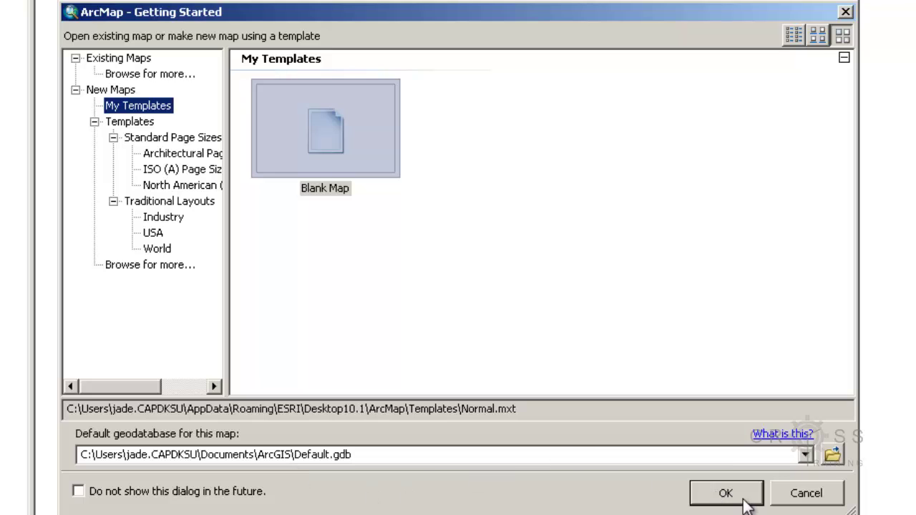
{"action": "left_click", "coordinate": [807, 496]}
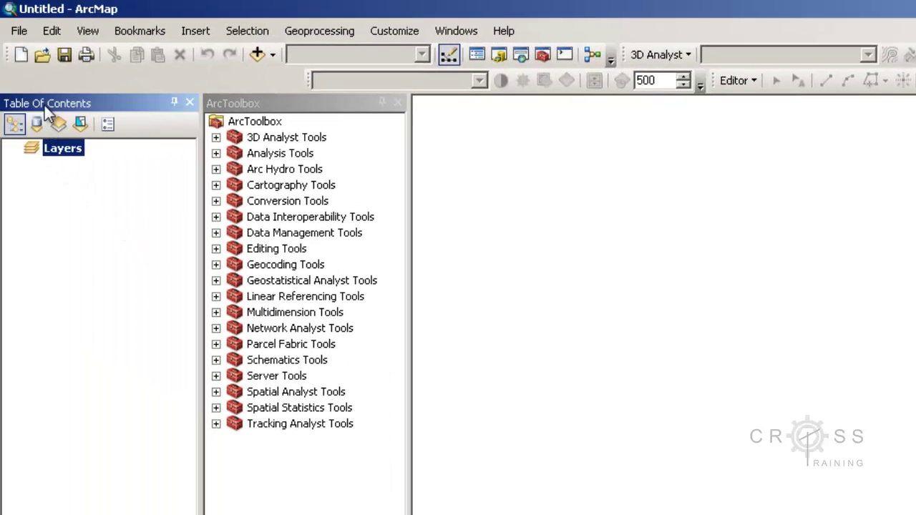
- Begin adding data to the Layers data frame and select the D:\ connection in Folder Connections
{"action": "right_click", "coordinate": [71, 150]}
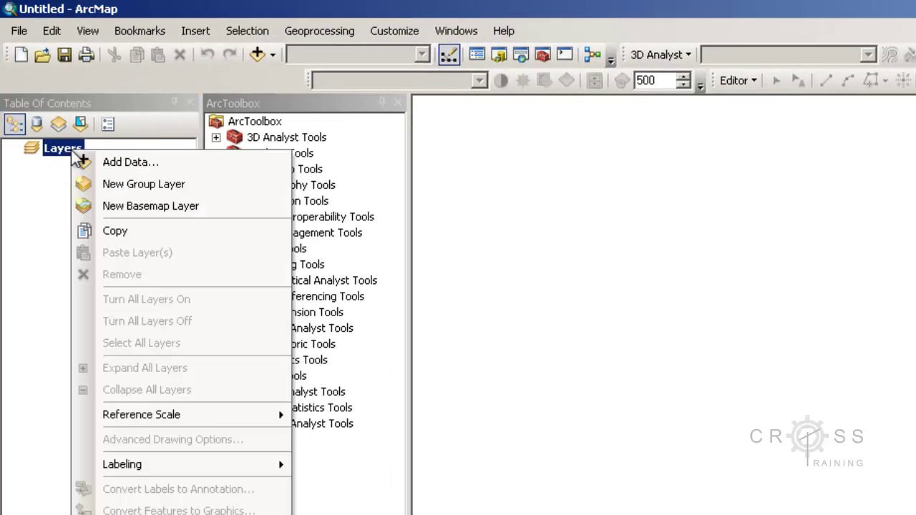
{"action": "left_click", "coordinate": [106, 164]}
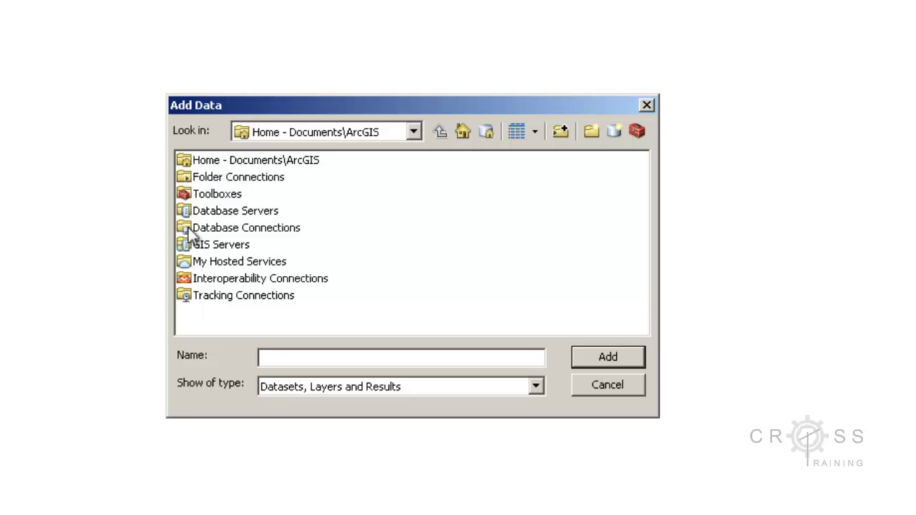
{"action": "left_click", "coordinate": [284, 179]}
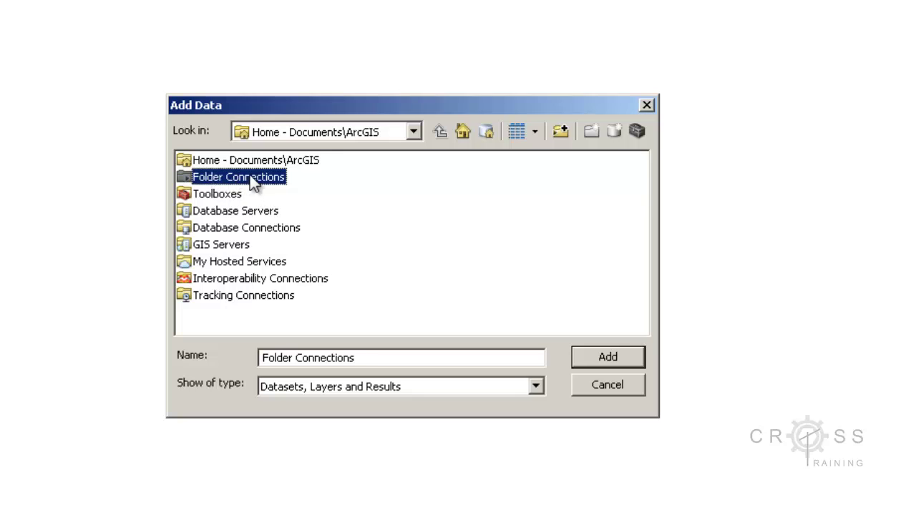
{"action": "double_click", "coordinate": [262, 183]}
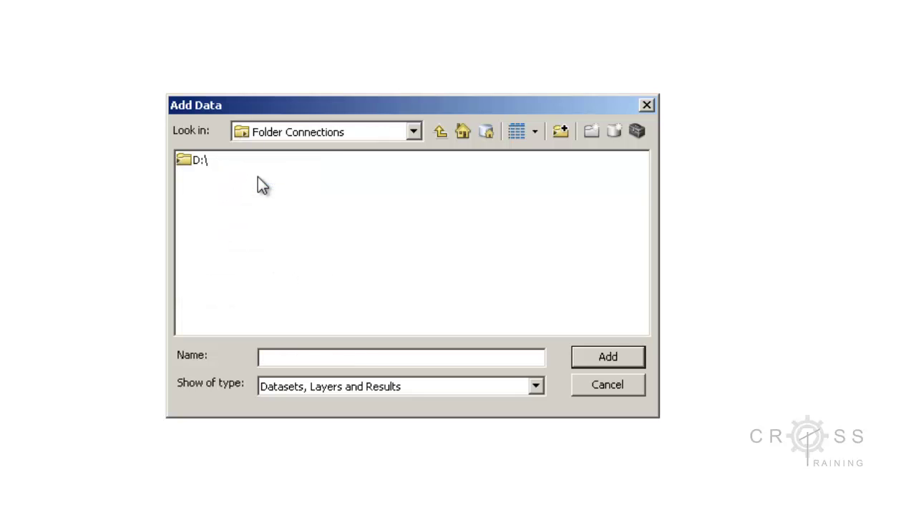
{"action": "left_click", "coordinate": [201, 161]}
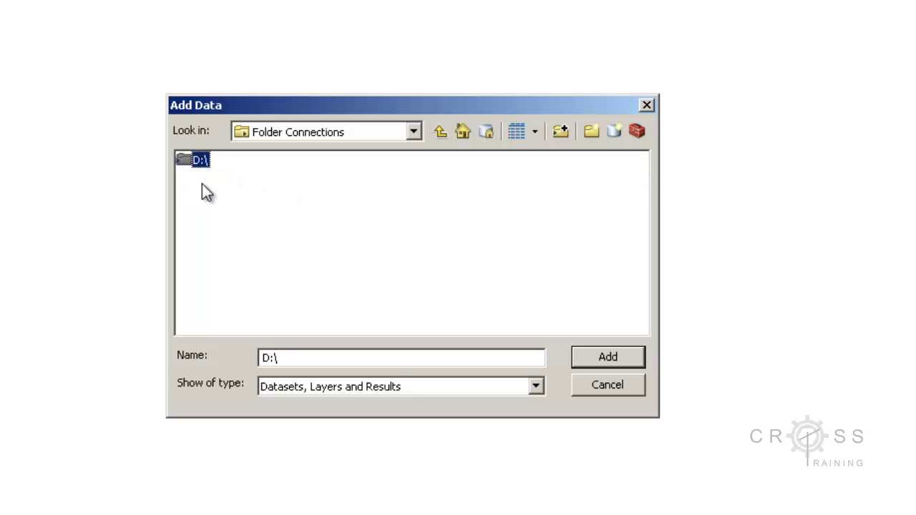
- Connect to the Extend (E:) drive as a new folder connection and select it in the Folder Connections list
{"action": "left_click", "coordinate": [560, 133]}
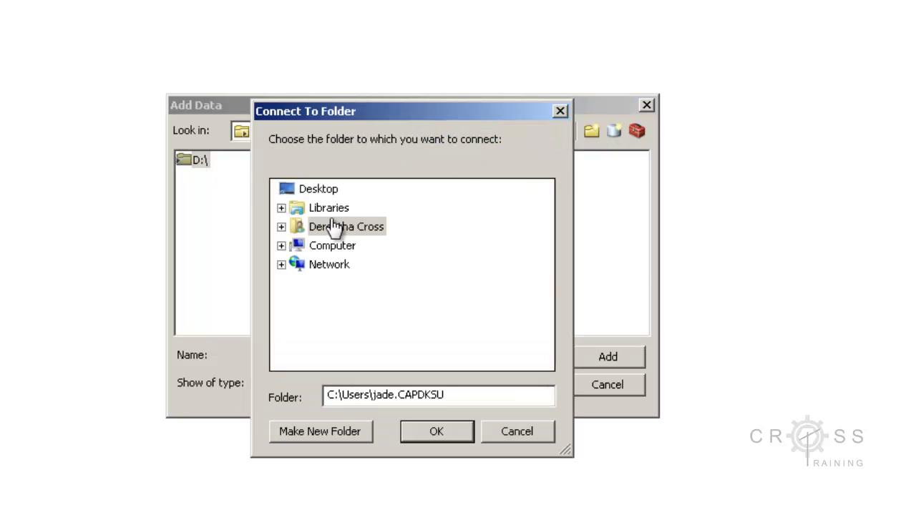
{"action": "left_click", "coordinate": [283, 245]}
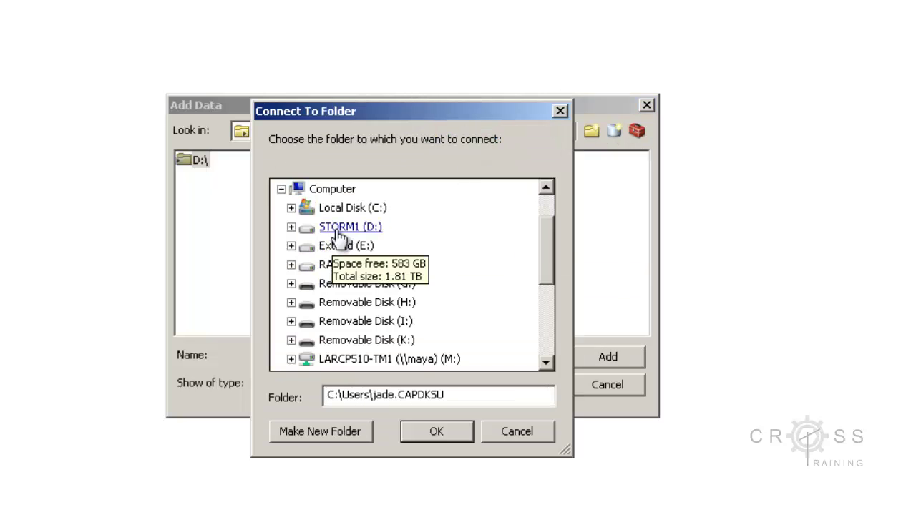
{"action": "left_click", "coordinate": [349, 228]}
{"action": "left_click", "coordinate": [291, 226]}
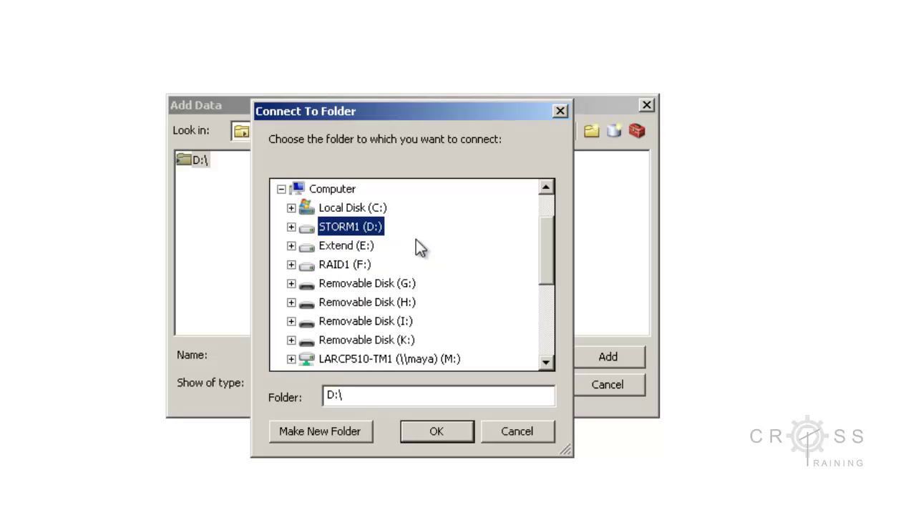
{"action": "left_click", "coordinate": [358, 246]}
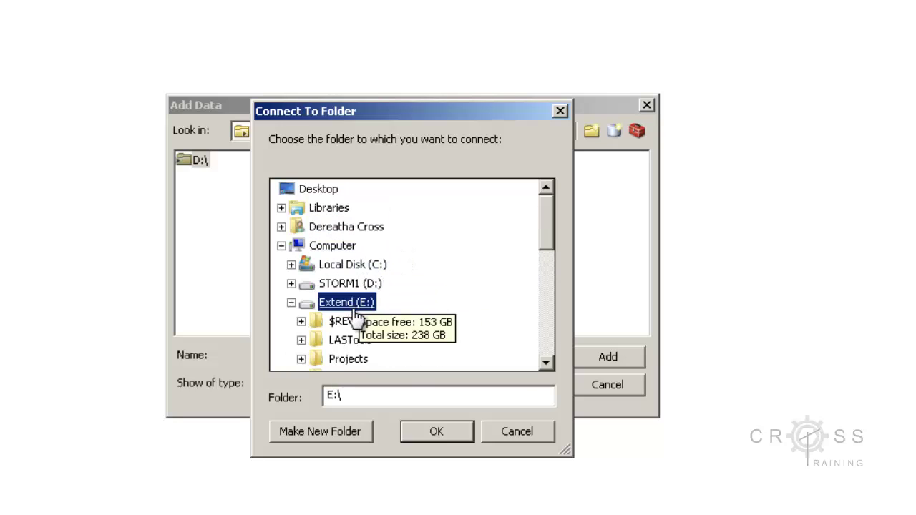
{"action": "left_click", "coordinate": [438, 432]}
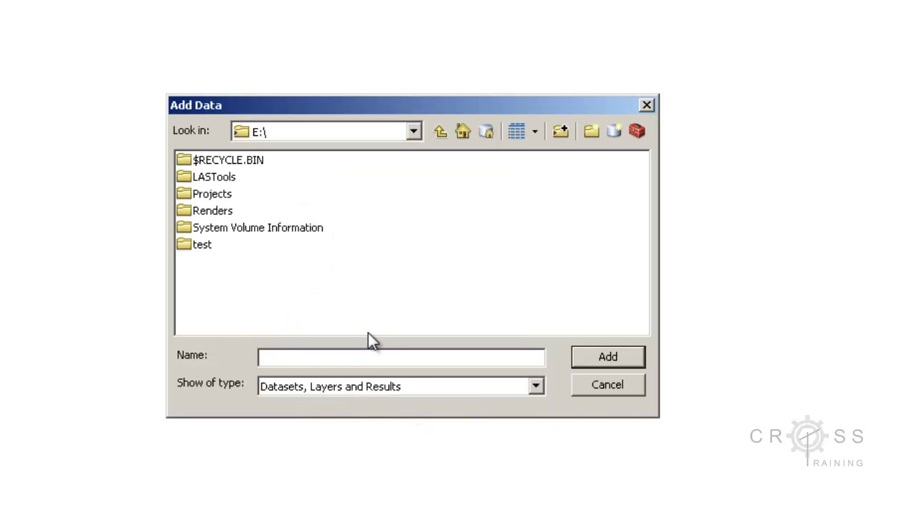
{"action": "left_click", "coordinate": [440, 133]}
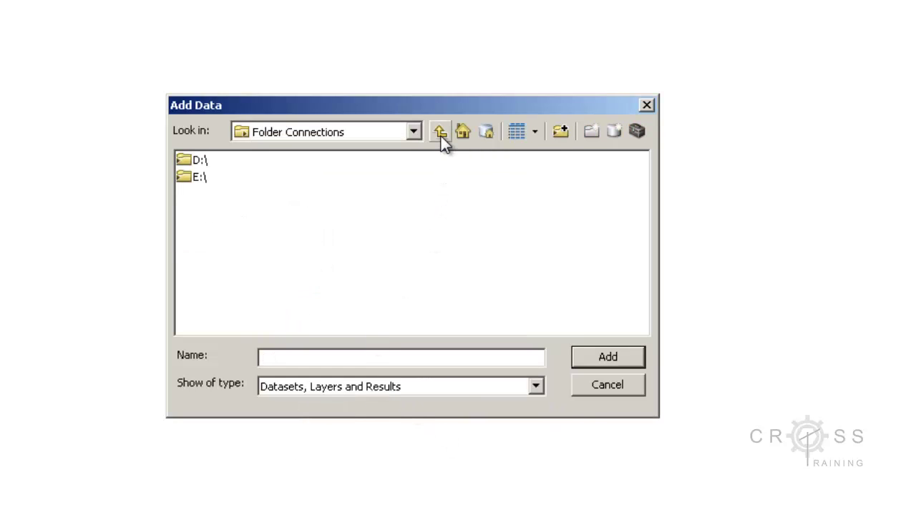
{"action": "left_click", "coordinate": [194, 179]}
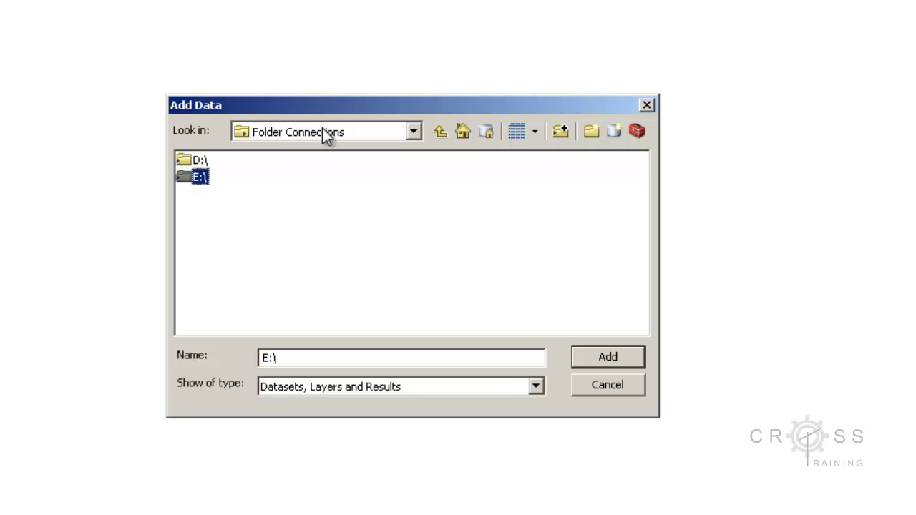
- Browse from the D:\ folder connection to the MarlattPark folder inside Projects
{"action": "left_click", "coordinate": [202, 161]}
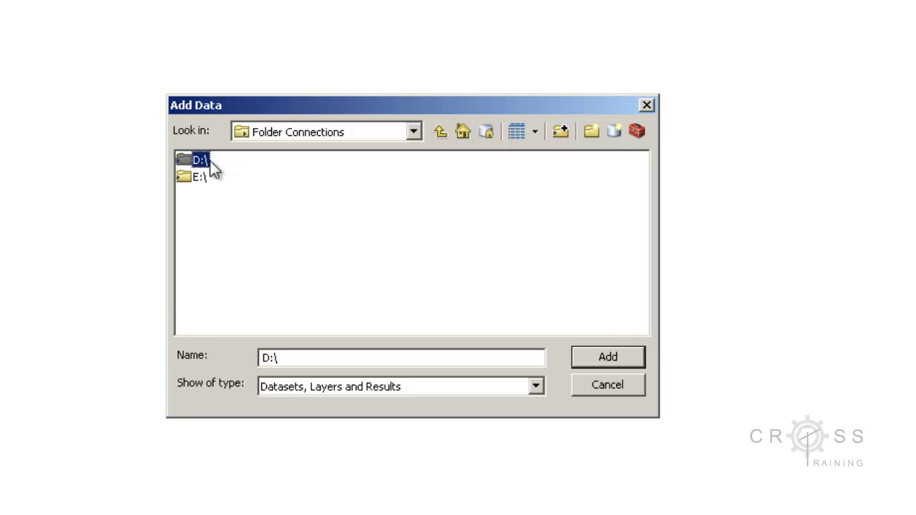
{"action": "double_click", "coordinate": [196, 161]}
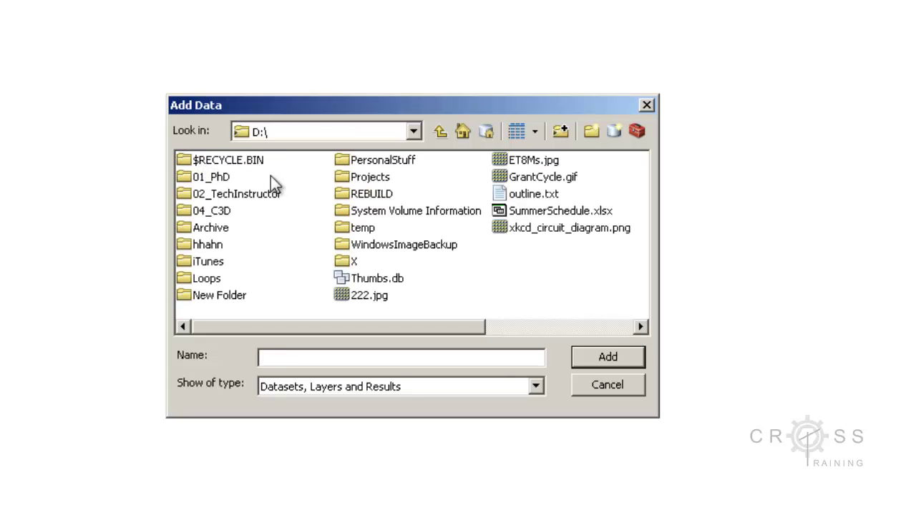
{"action": "left_click", "coordinate": [362, 179]}
{"action": "double_click", "coordinate": [362, 177]}
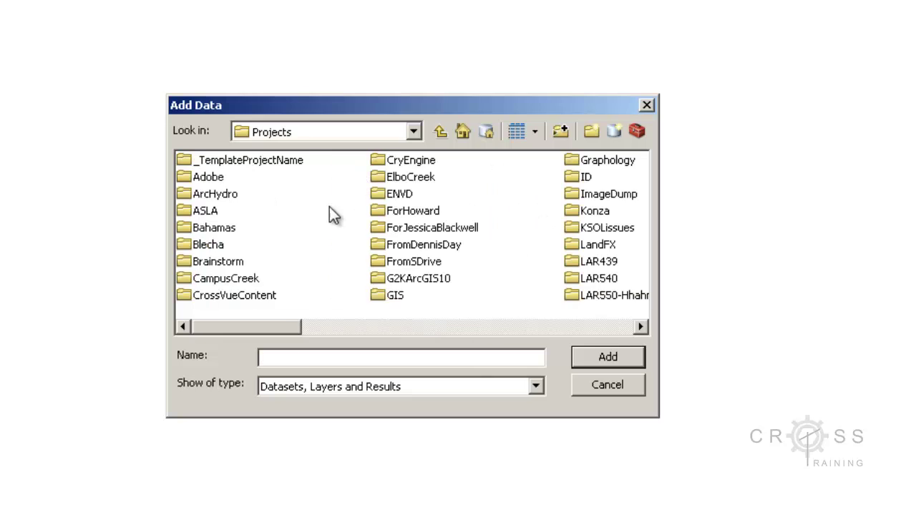
{"action": "scroll", "coordinate": [551, 243], "scroll_direction": "down", "scroll_amount": 1}
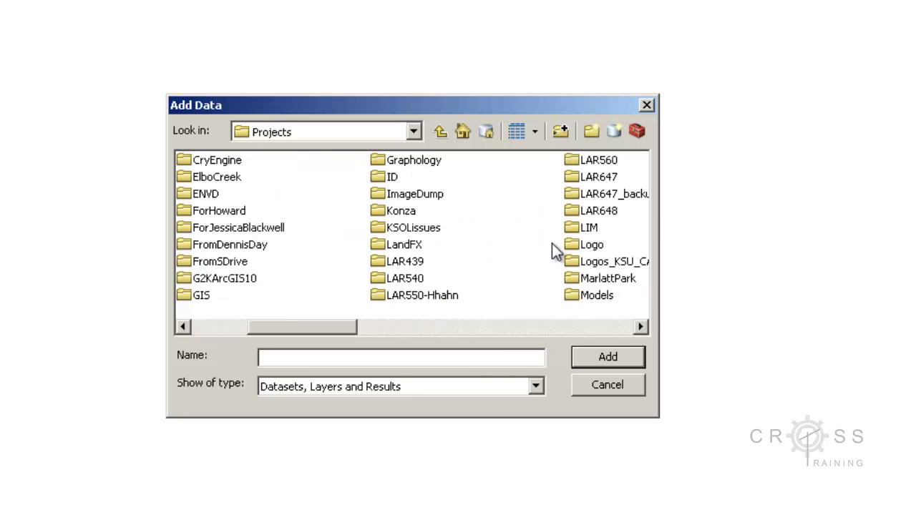
{"action": "double_click", "coordinate": [582, 276]}
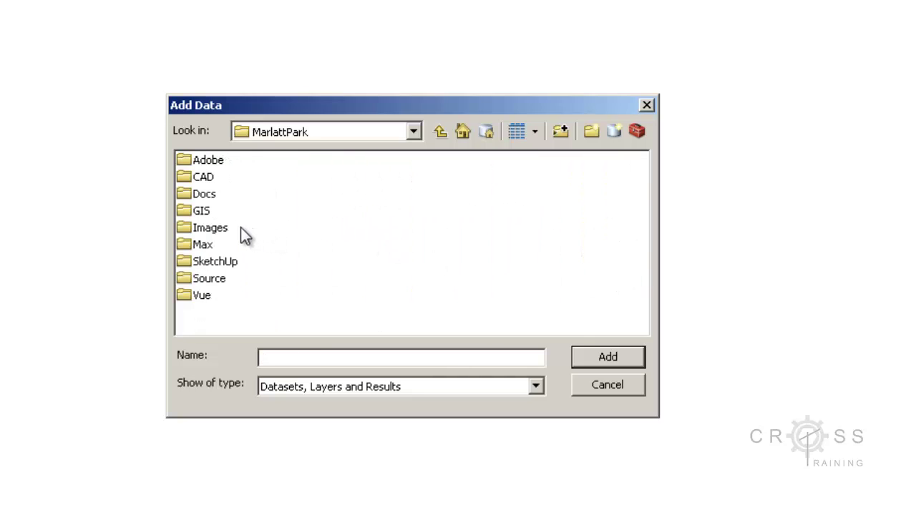
- Add the RL_2010NAIP.sid raster from MarlattPark's GIS\Source\DASC\Aerial2010 folder to the map
{"action": "double_click", "coordinate": [201, 211]}
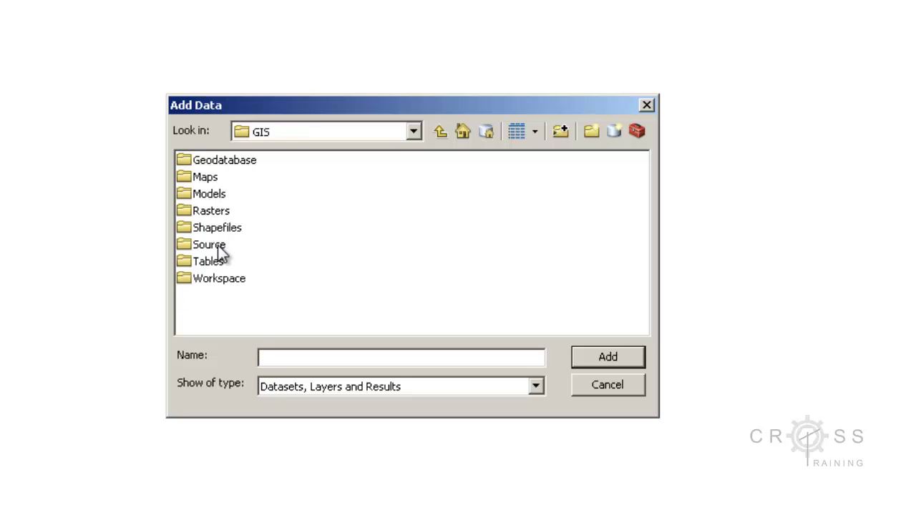
{"action": "double_click", "coordinate": [218, 247]}
{"action": "double_click", "coordinate": [205, 163]}
{"action": "double_click", "coordinate": [213, 165]}
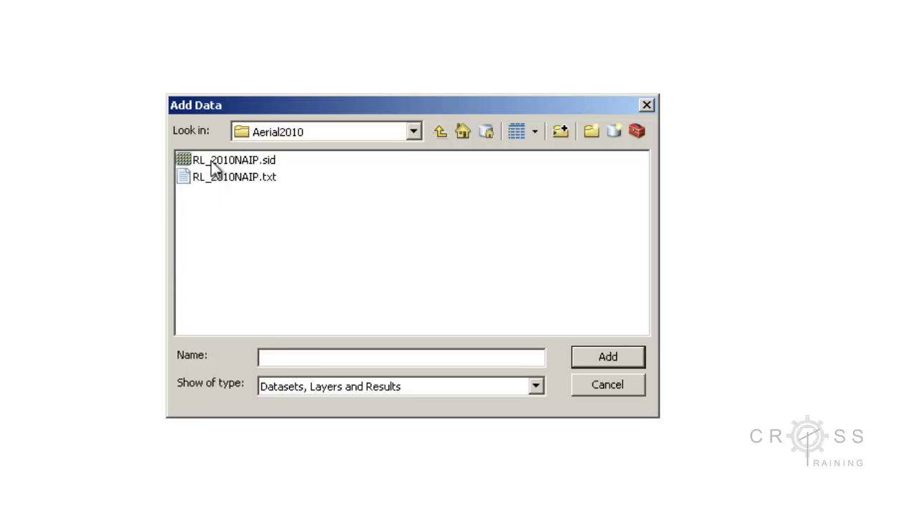
{"action": "left_click", "coordinate": [225, 161]}
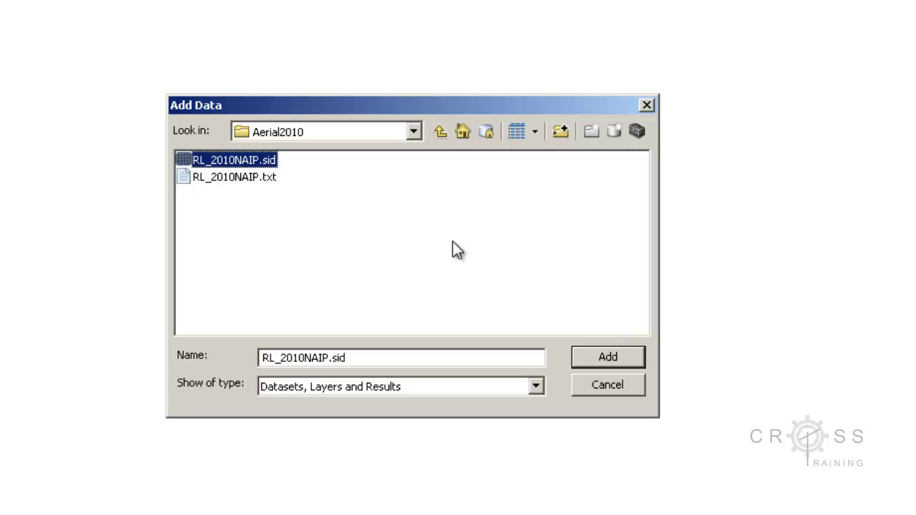
{"action": "left_click", "coordinate": [608, 357]}
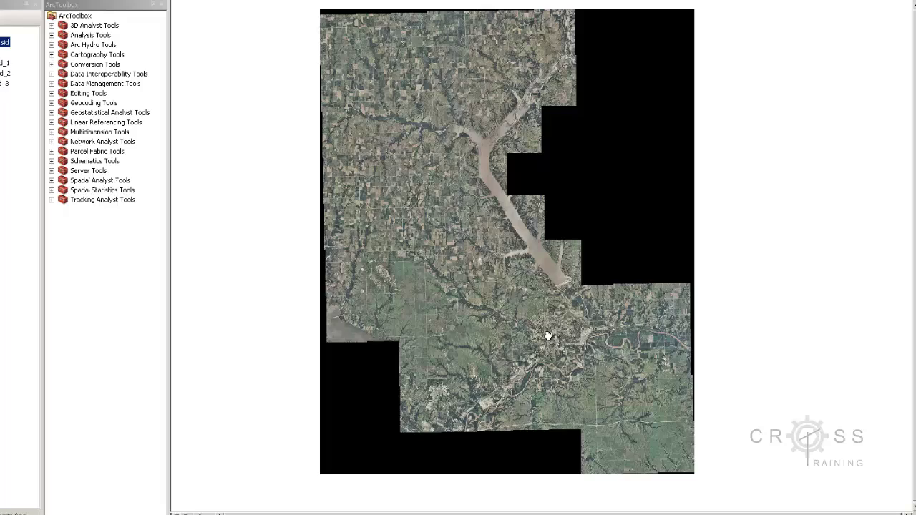
- Draw a tall rectangle graphic over the highway corridor northwest of the city, reaching down to its northern residential streets
{"action": "left_click_drag", "start_coordinate": [547, 336], "coordinate": [536, 331]}
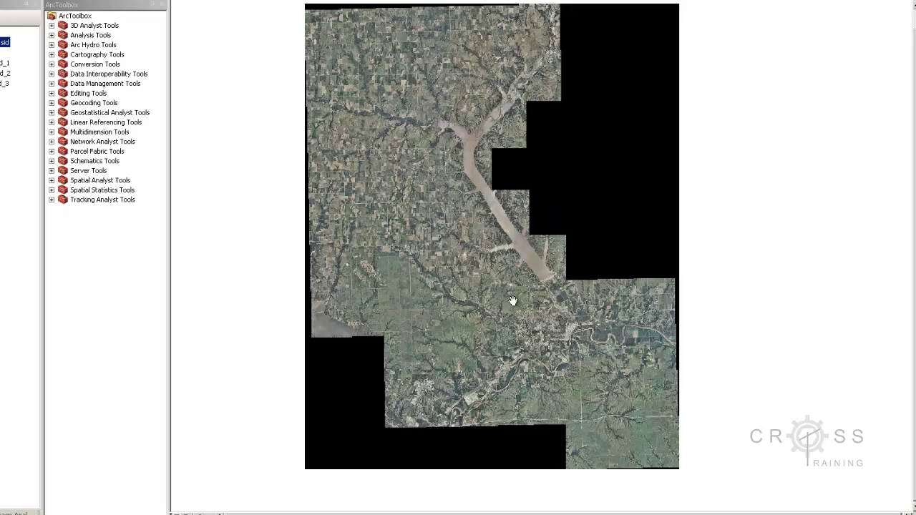
{"action": "scroll", "coordinate": [526, 309], "scroll_direction": "down", "scroll_amount": 5}
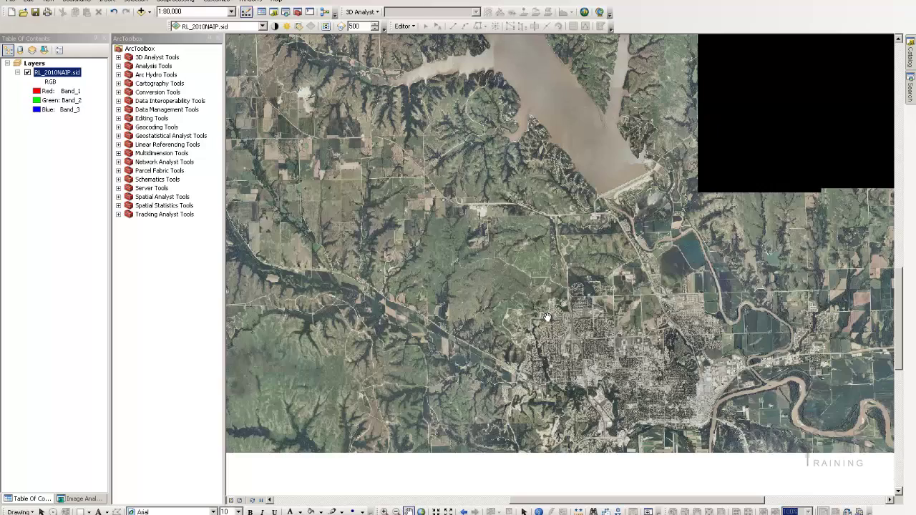
{"action": "scroll", "coordinate": [567, 286], "scroll_direction": "down", "scroll_amount": 1}
{"action": "scroll", "coordinate": [567, 286], "scroll_direction": "down", "scroll_amount": 3}
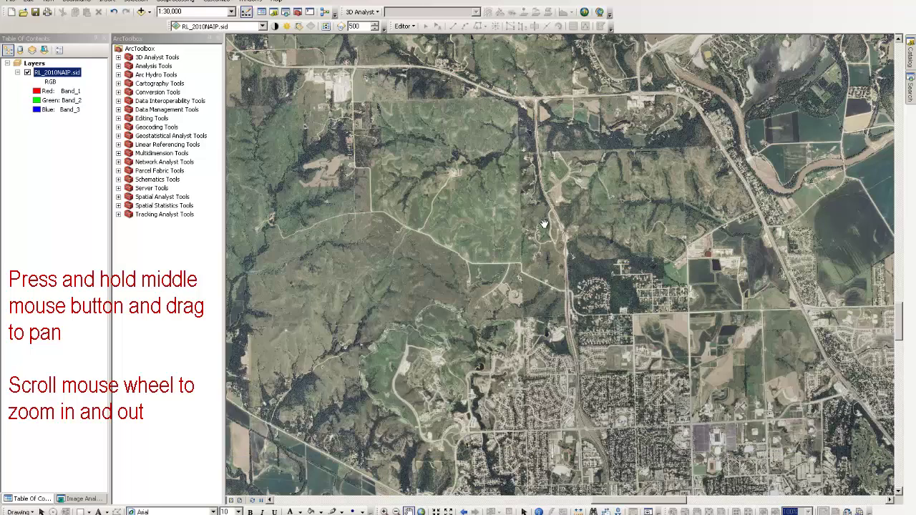
{"action": "left_click_drag", "start_coordinate": [545, 226], "coordinate": [548, 264]}
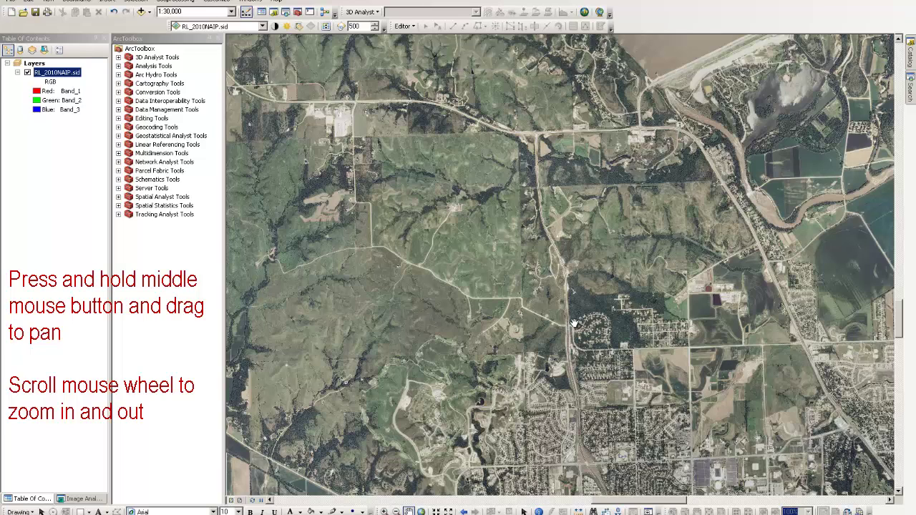
{"action": "scroll", "coordinate": [574, 323], "scroll_direction": "up", "scroll_amount": 1}
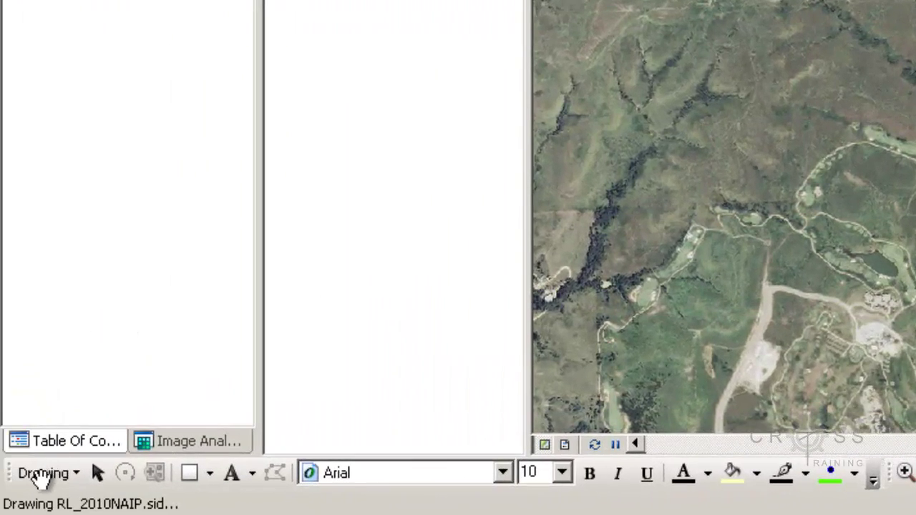
{"action": "left_click", "coordinate": [190, 478]}
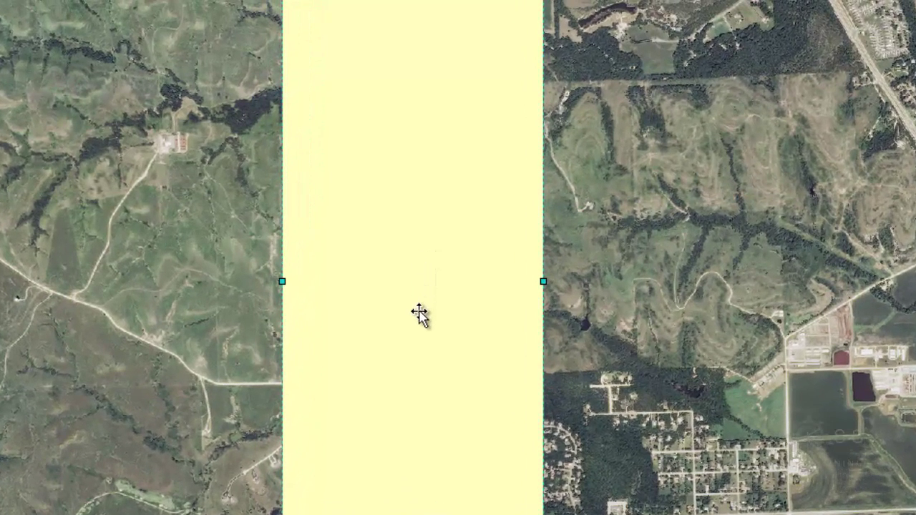
{"action": "right_click", "coordinate": [429, 249]}
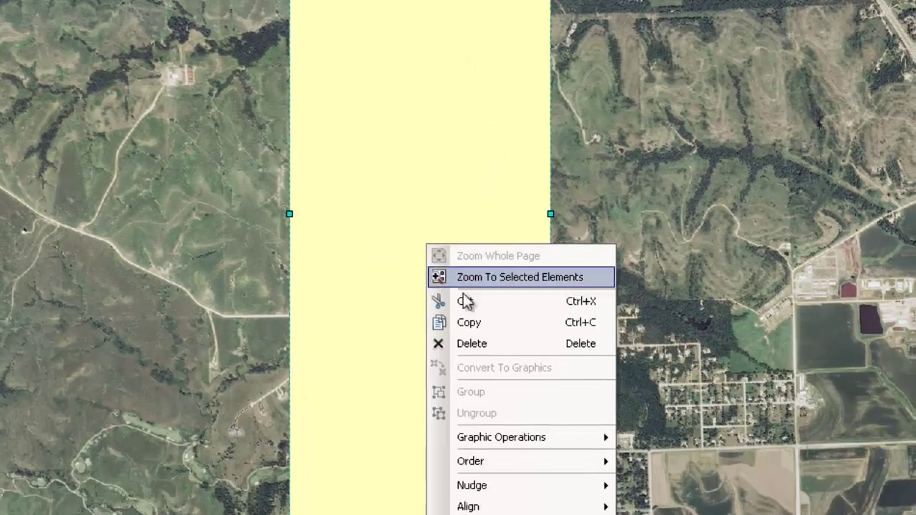
{"action": "left_click", "coordinate": [182, 319]}
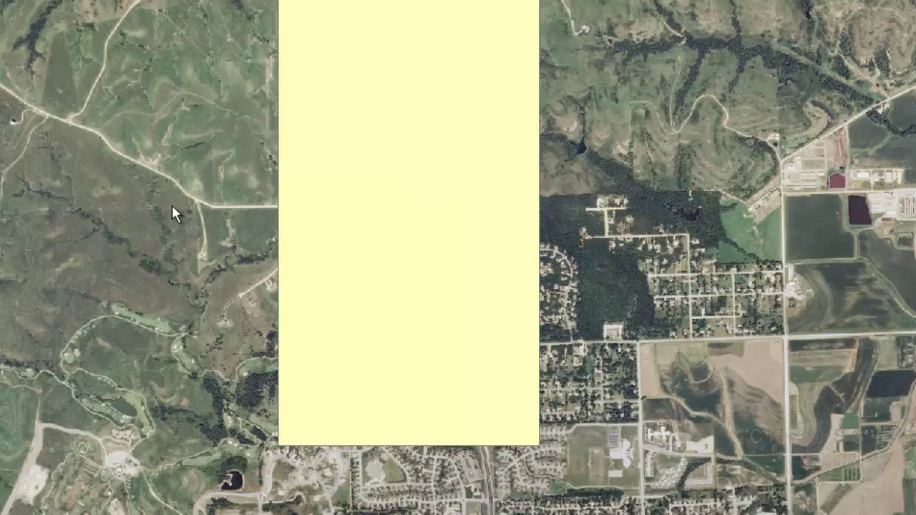
- Give the rectangle graphic no fill color and a red outline with a width of 3
{"action": "left_click", "coordinate": [374, 239]}
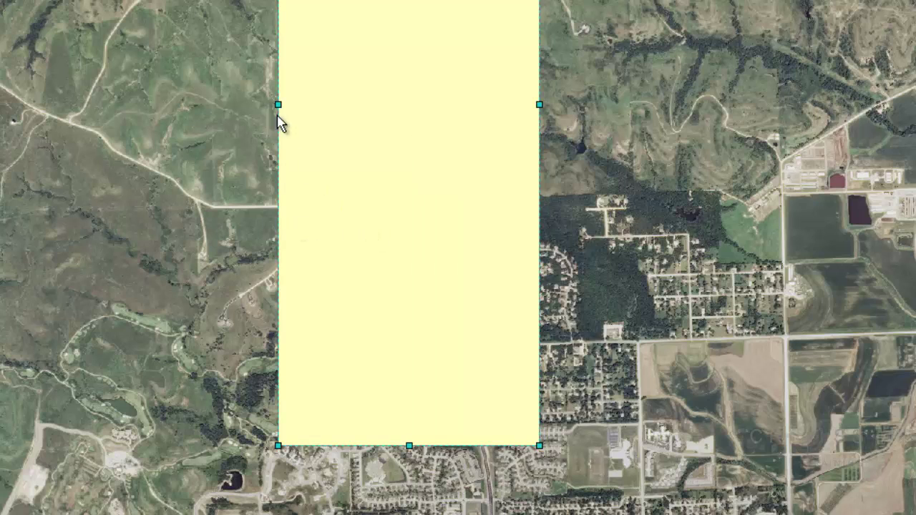
{"action": "right_click", "coordinate": [418, 208]}
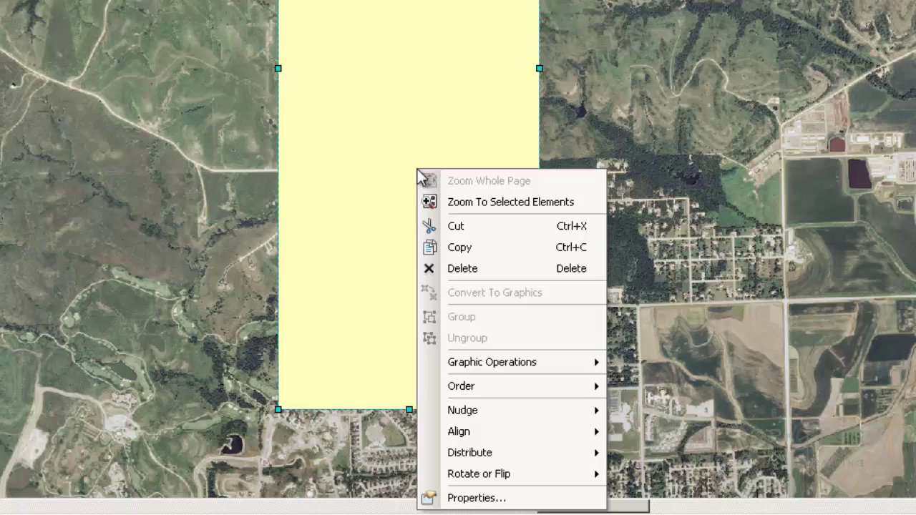
{"action": "left_click", "coordinate": [501, 498]}
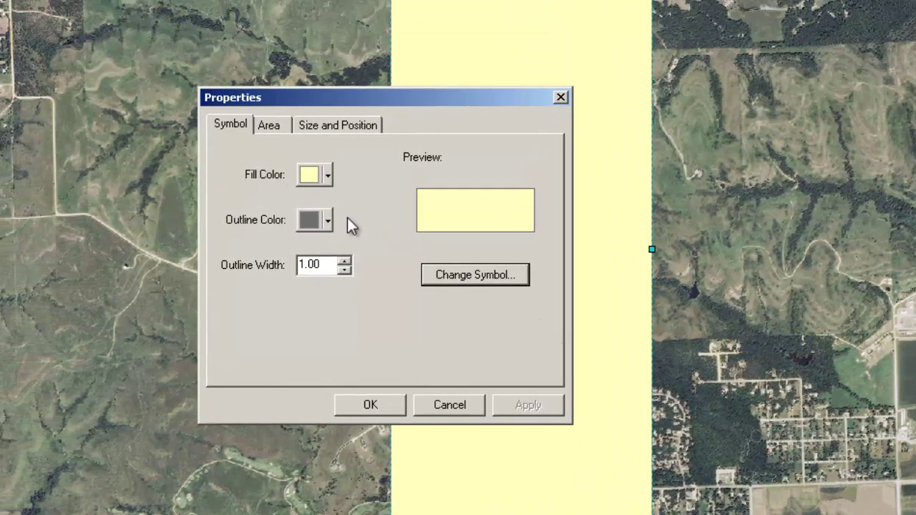
{"action": "left_click", "coordinate": [327, 176]}
{"action": "left_click", "coordinate": [282, 199]}
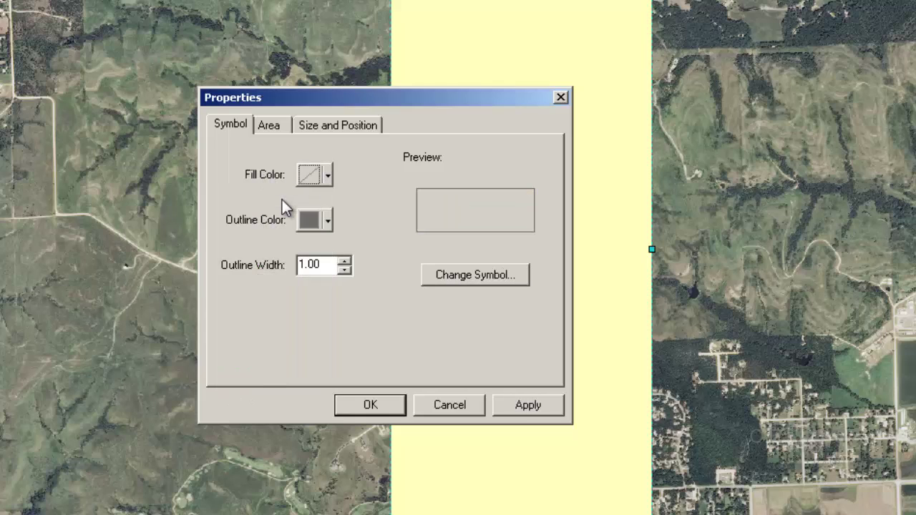
{"action": "left_click", "coordinate": [327, 220]}
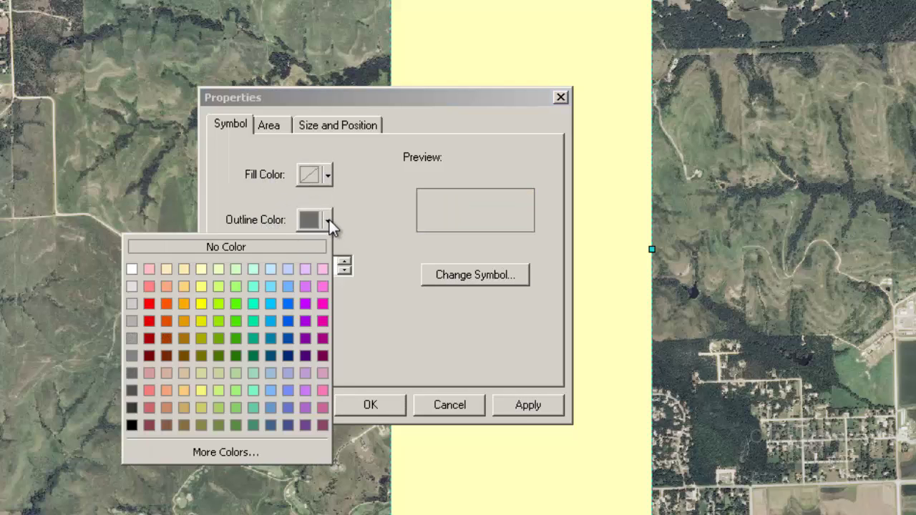
{"action": "left_click", "coordinate": [149, 322]}
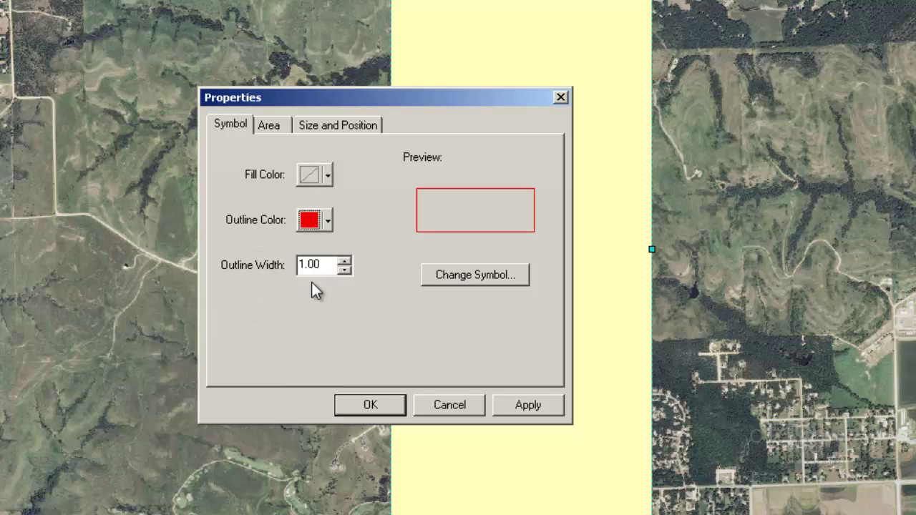
{"action": "left_click", "coordinate": [344, 261]}
{"action": "left_click", "coordinate": [344, 262]}
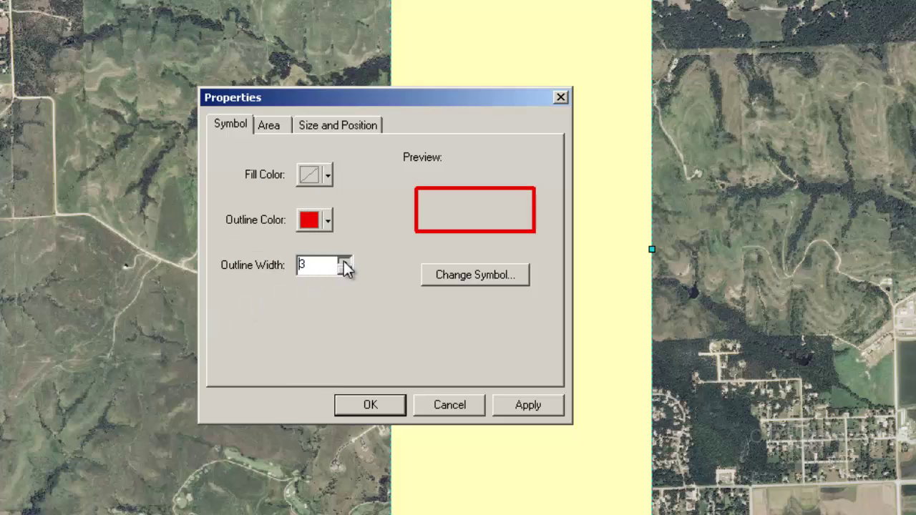
{"action": "left_click", "coordinate": [378, 407]}
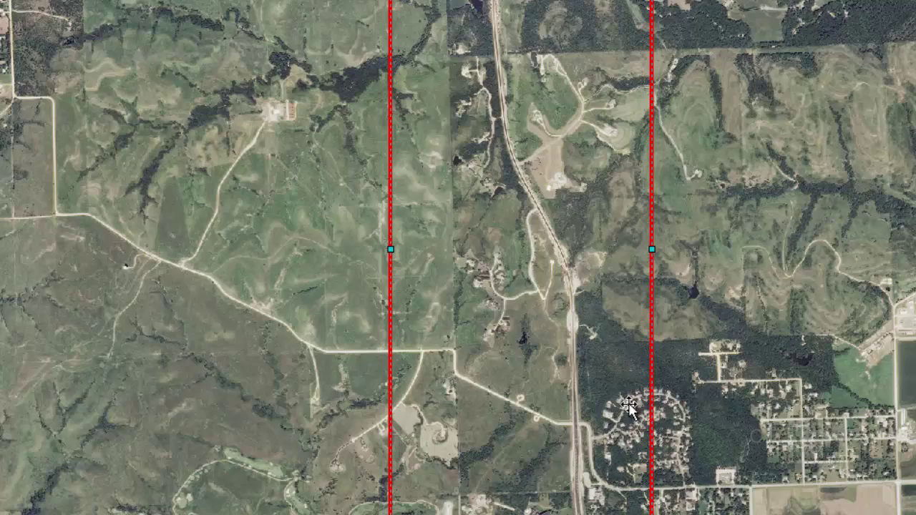
{"action": "left_click", "coordinate": [721, 393]}
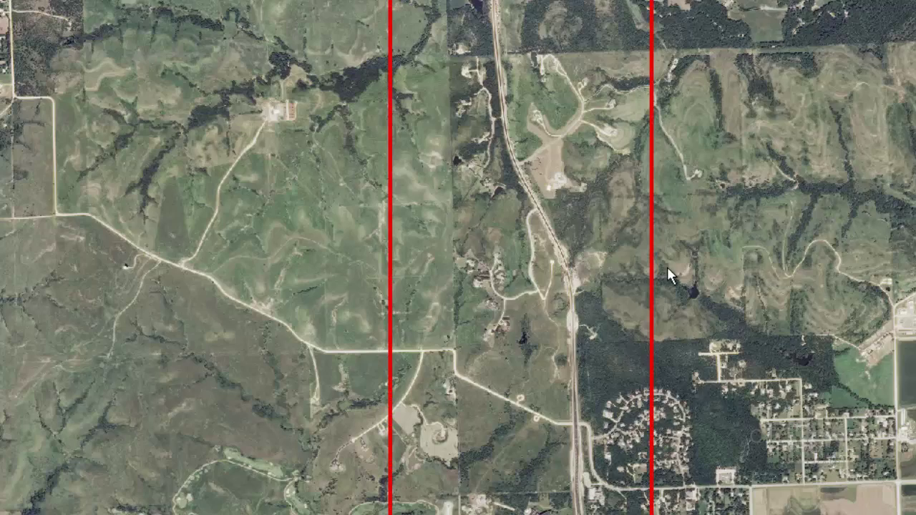
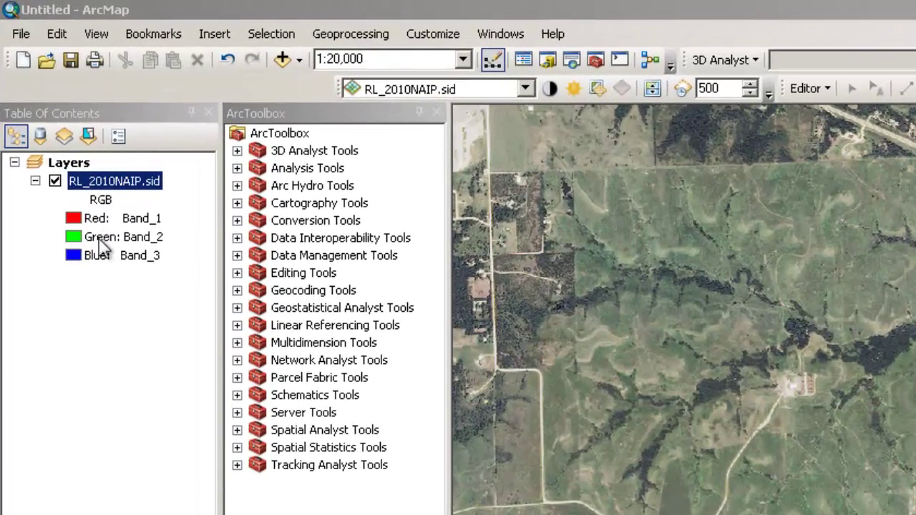
- Examine the RL_2010NAIP.sid layer's source properties, including raster information, extent, spatial reference, linear unit and band statistics
{"action": "right_click", "coordinate": [148, 182]}
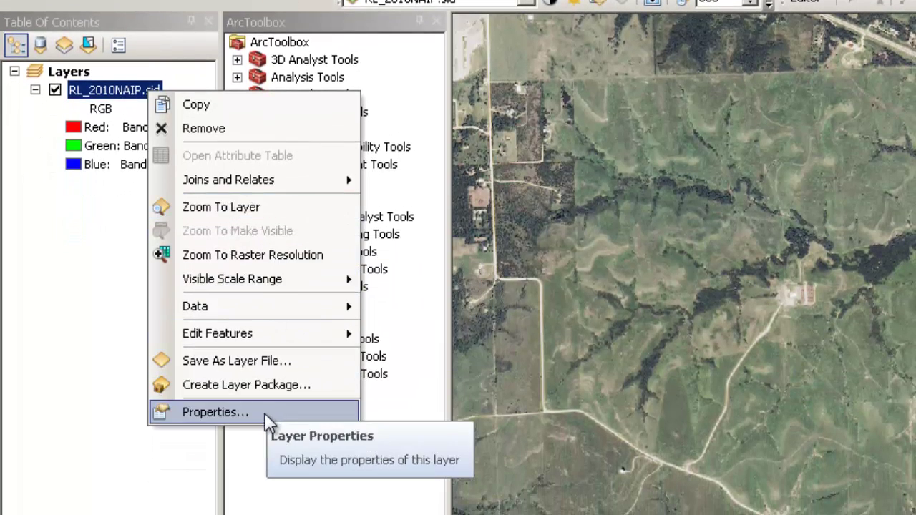
{"action": "left_click", "coordinate": [264, 412]}
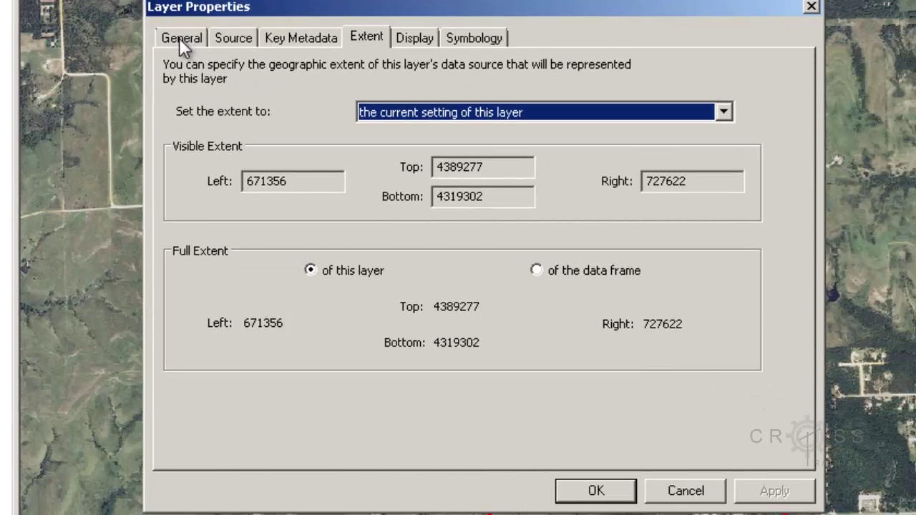
{"action": "left_click", "coordinate": [180, 40]}
{"action": "left_click", "coordinate": [238, 40]}
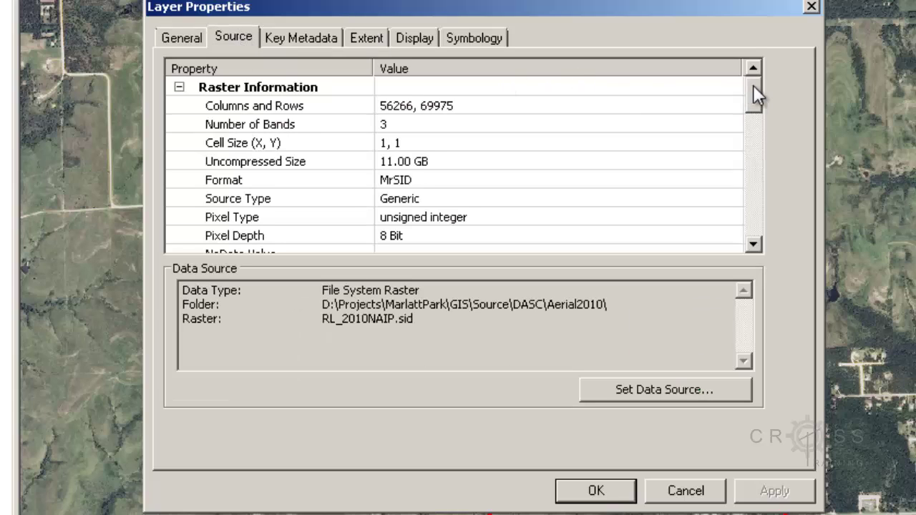
{"action": "left_click_drag", "start_coordinate": [753, 88], "coordinate": [755, 145]}
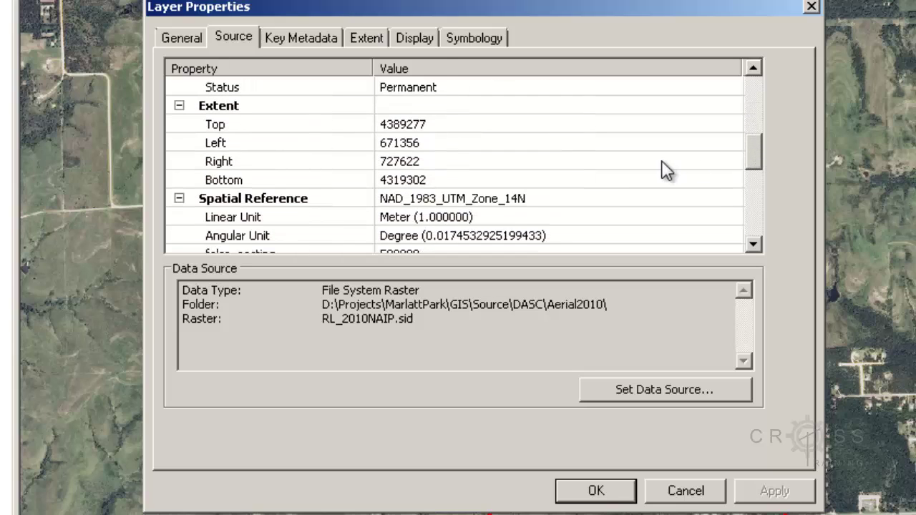
{"action": "left_click", "coordinate": [452, 216]}
{"action": "left_click", "coordinate": [451, 216]}
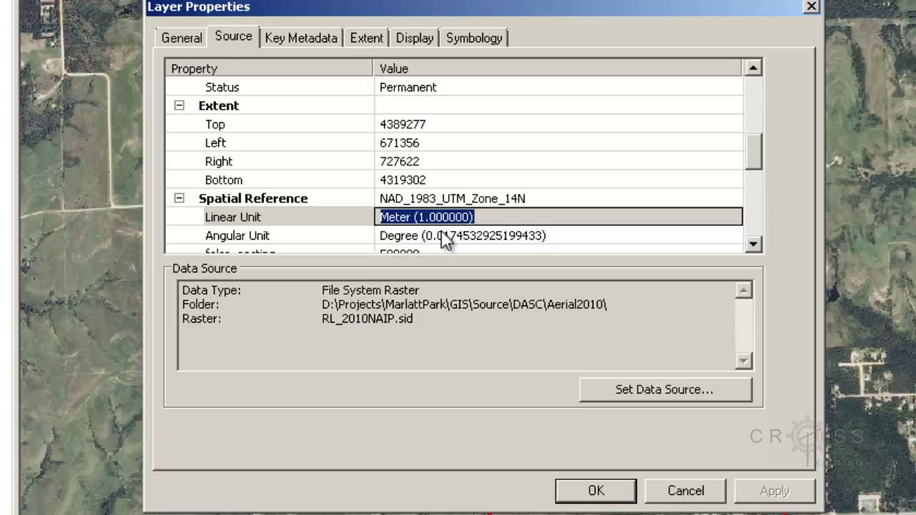
{"action": "left_click", "coordinate": [478, 202]}
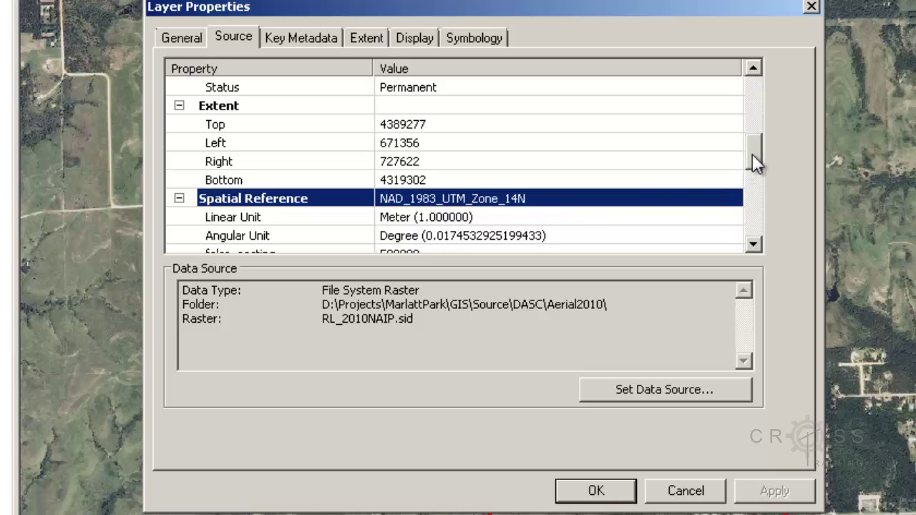
{"action": "left_click_drag", "start_coordinate": [752, 153], "coordinate": [756, 236]}
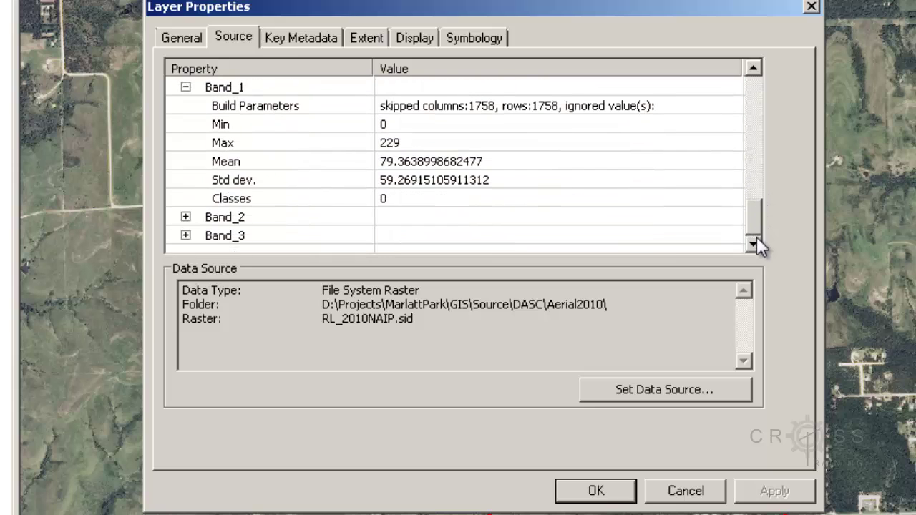
{"action": "left_click", "coordinate": [680, 494]}
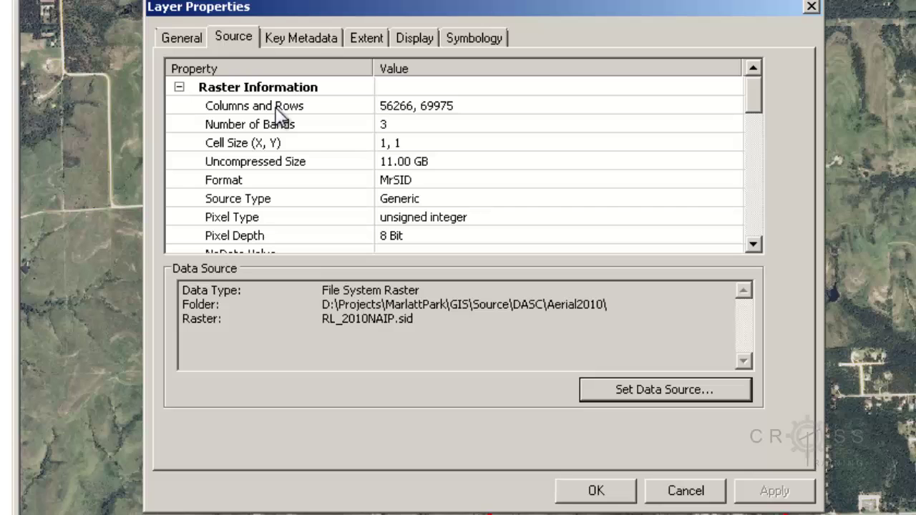
- Review the RL_2010NAIP.sid layer's extent, display, RGB composite symbology, source and key metadata properties, and close them without changes
{"action": "left_click", "coordinate": [334, 41]}
{"action": "left_click", "coordinate": [367, 37]}
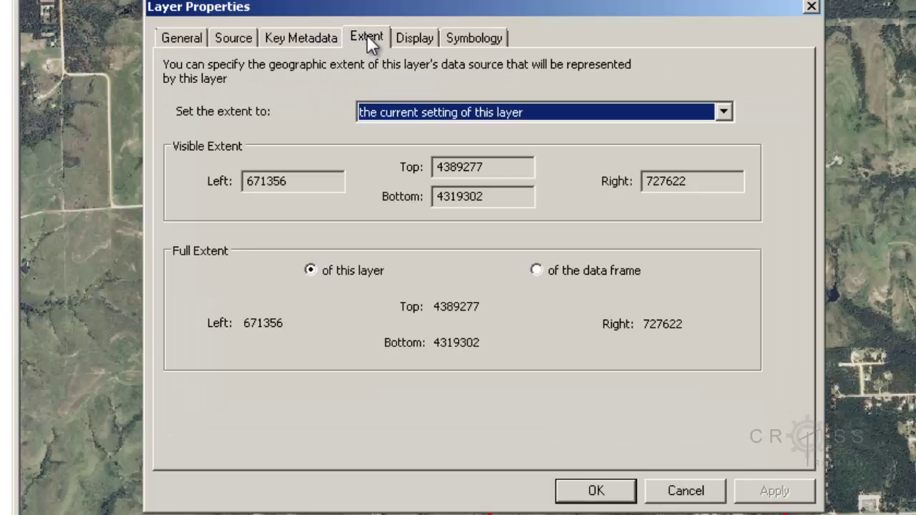
{"action": "left_click", "coordinate": [415, 39]}
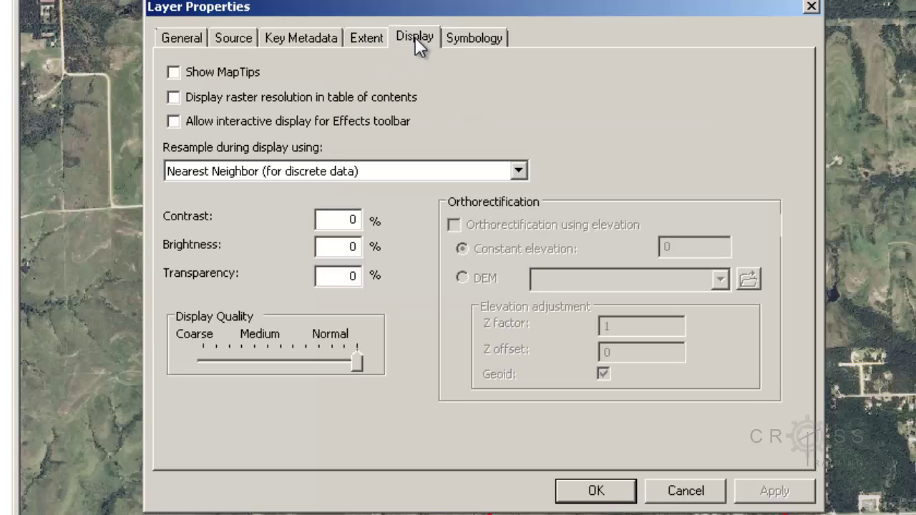
{"action": "left_click", "coordinate": [473, 37]}
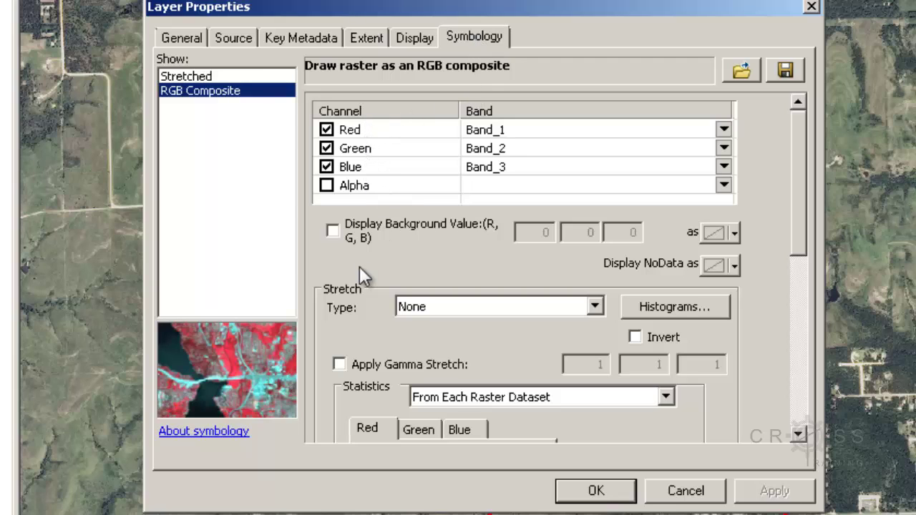
{"action": "left_click_drag", "start_coordinate": [804, 158], "coordinate": [802, 120]}
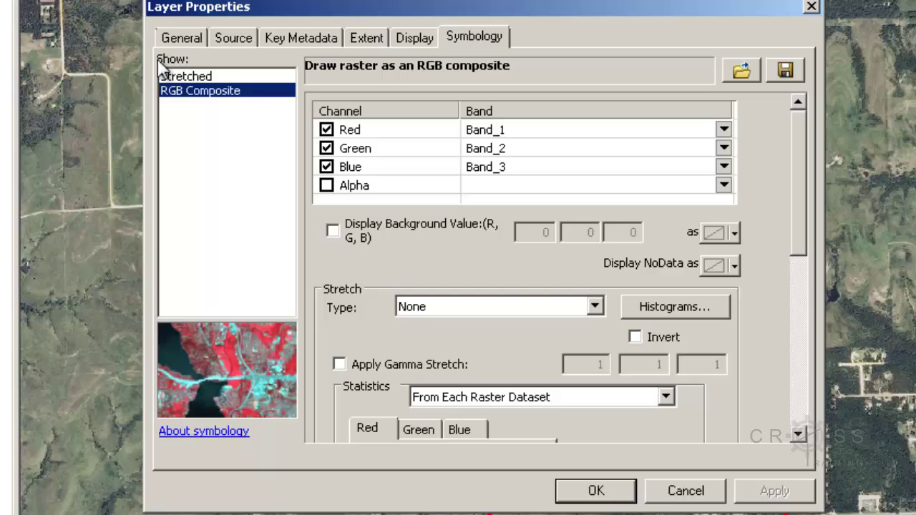
{"action": "left_click", "coordinate": [233, 38]}
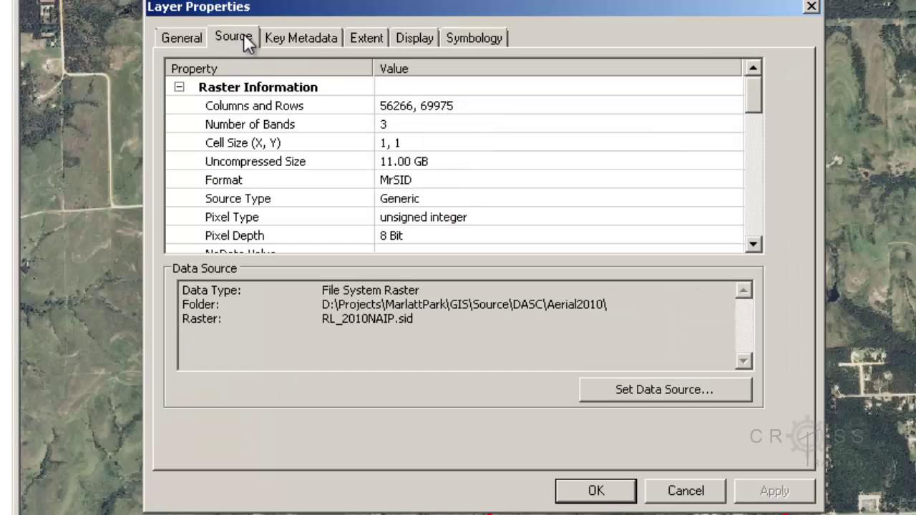
{"action": "left_click", "coordinate": [321, 44]}
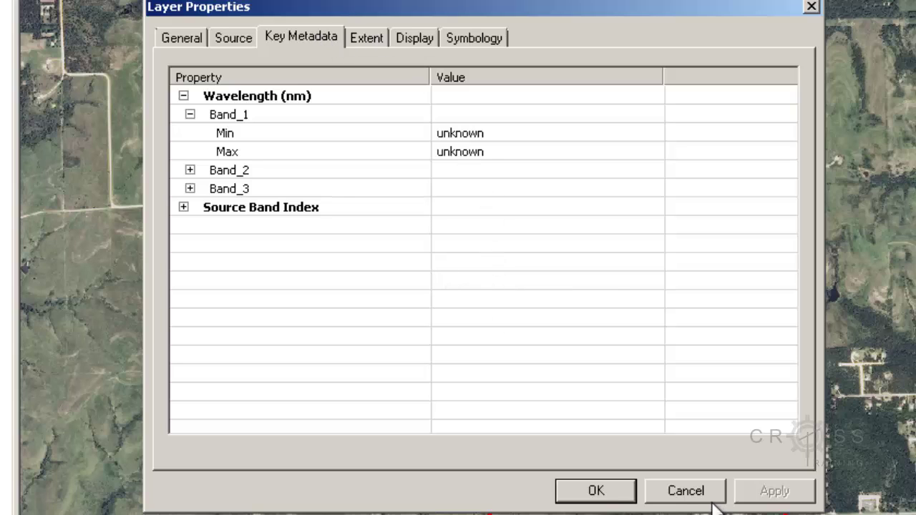
{"action": "left_click", "coordinate": [696, 488]}
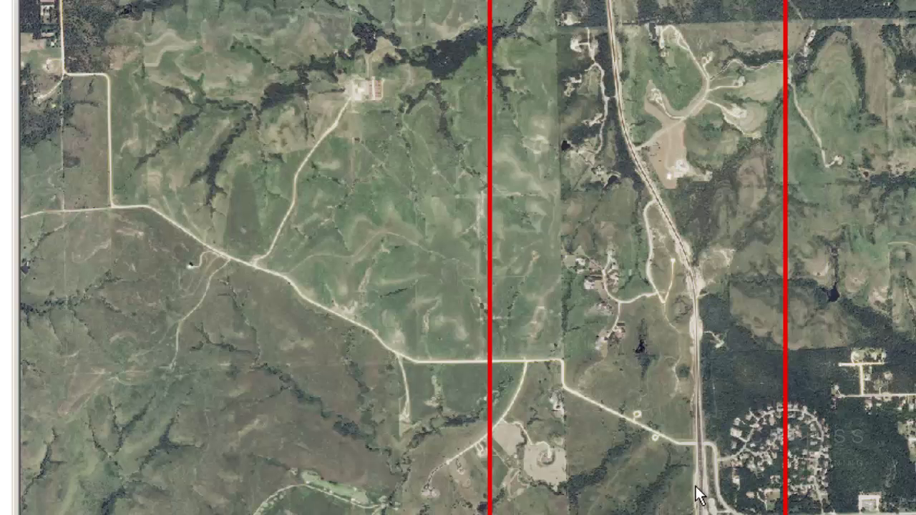